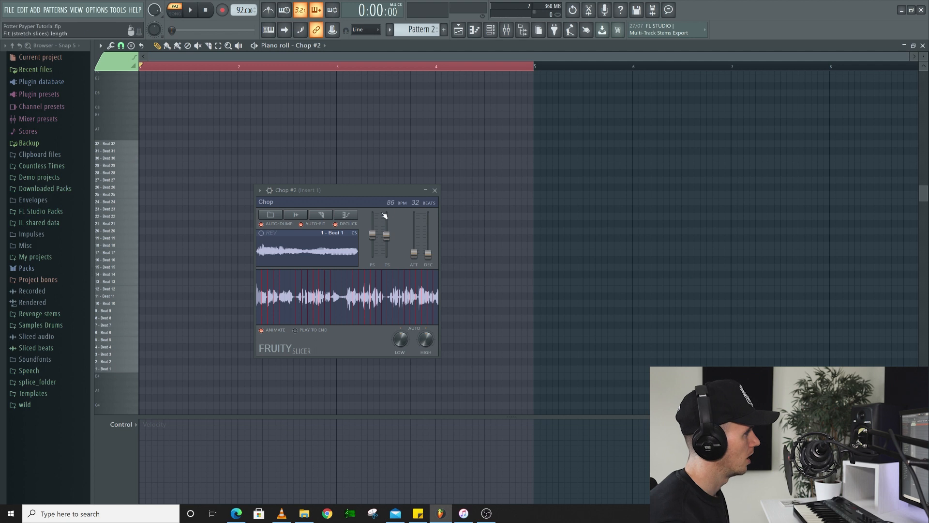
left_click(322, 215)
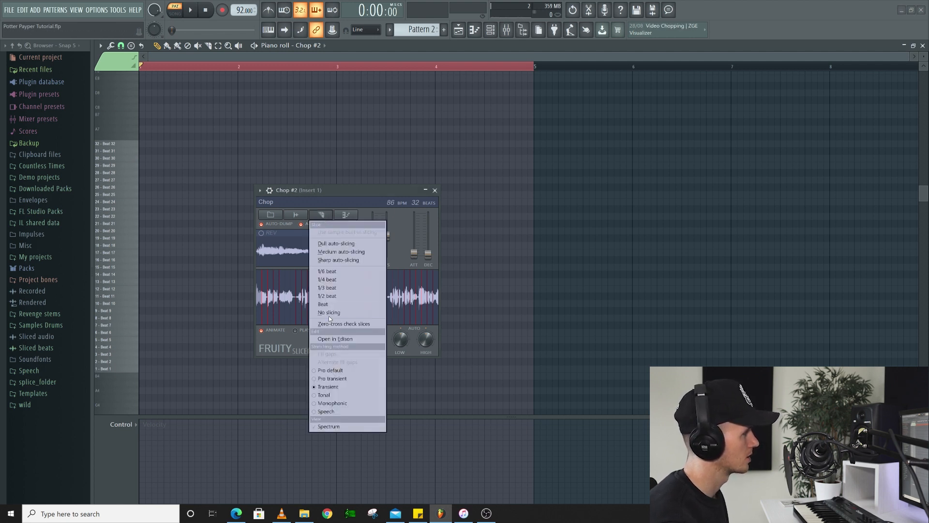
left_click(291, 287)
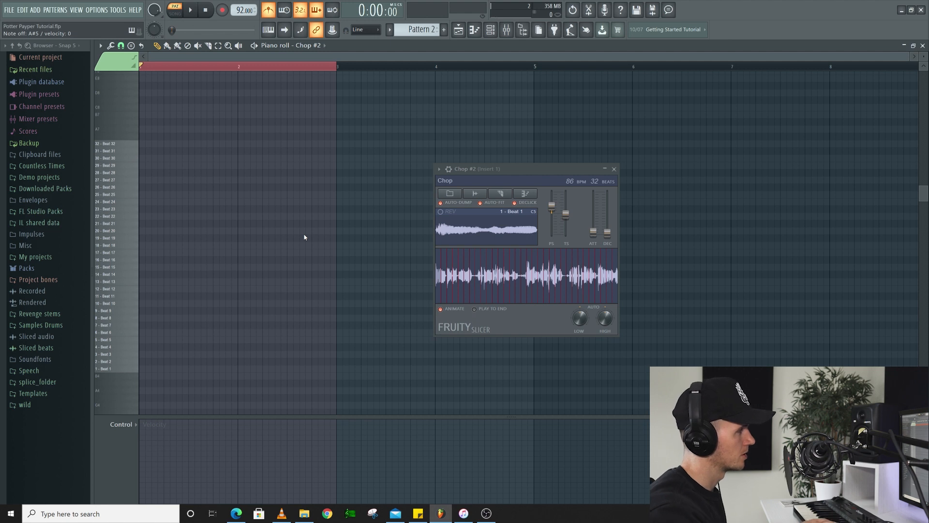
- Lay out the Chop #2 slices Beat 1, 2, 3, 2, 3, 10, 11 and 12 back to back across bars 1 and 2, auditioning them
key("space")
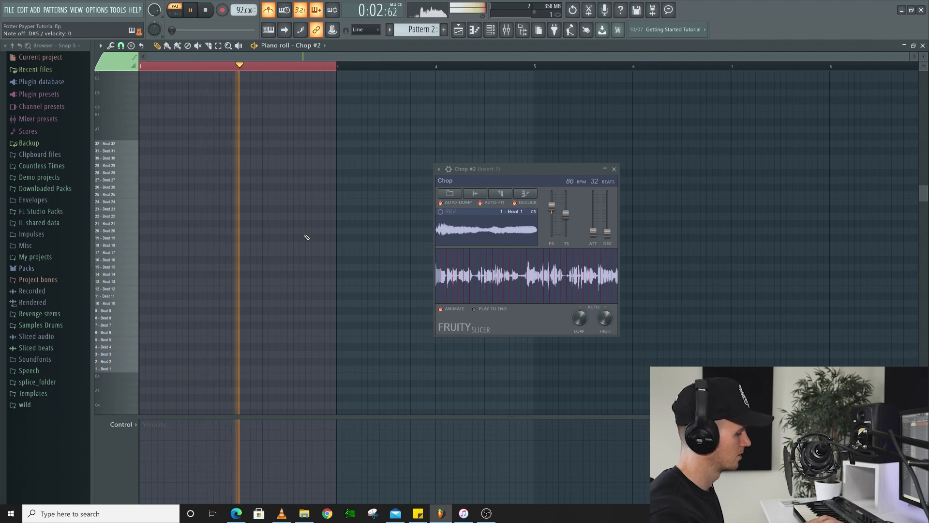
key("space")
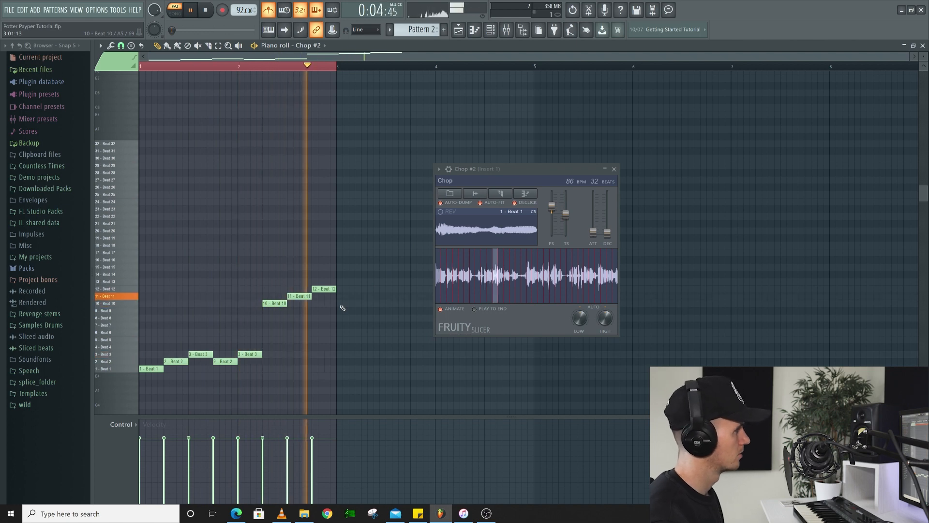
key("space")
- Fill bar 3 with the slices Beat 1, 2, 3 and 24 in sequence, checking them with playback
left_click(337, 369)
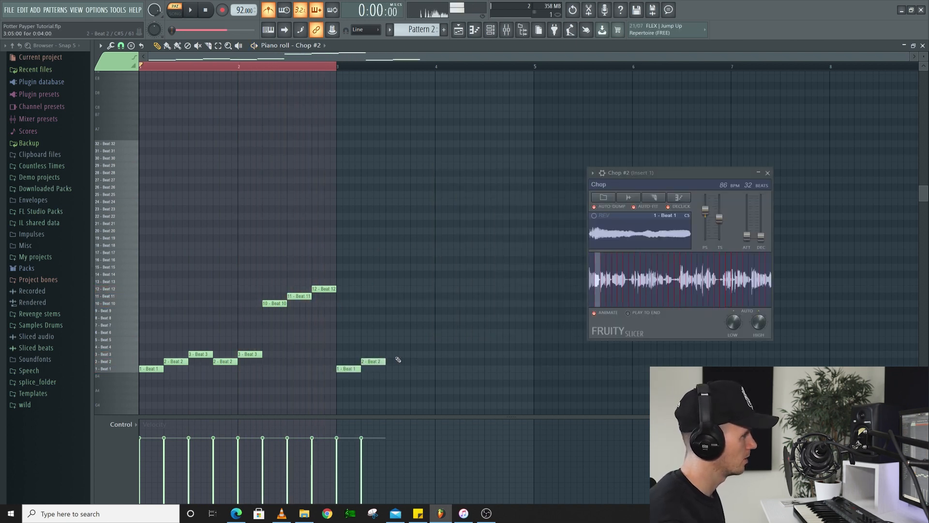
left_click_drag(414, 255, 418, 213)
key("space")
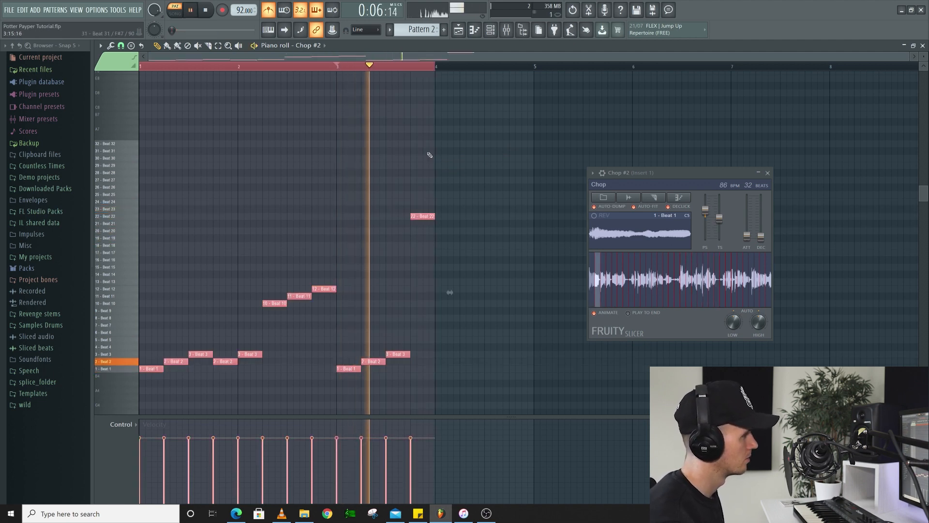
key("space")
left_click(438, 194)
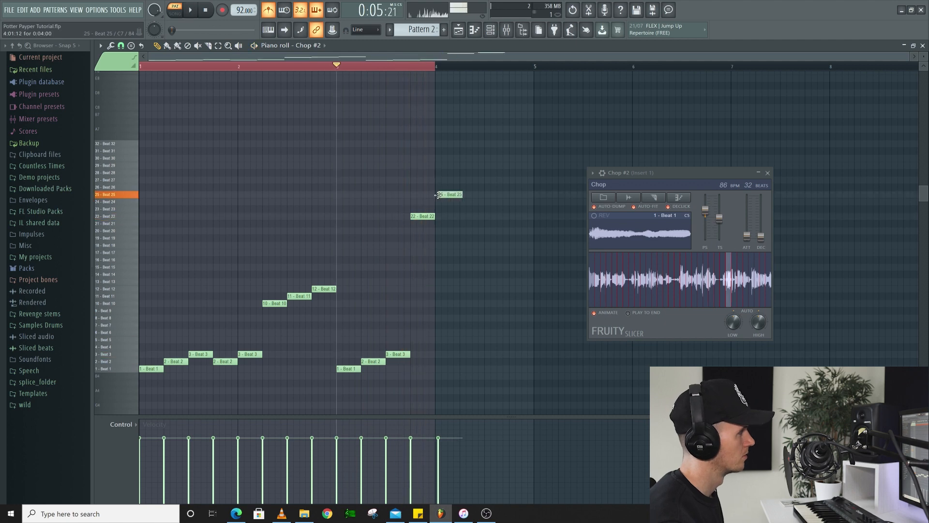
left_click_drag(421, 217, 420, 202)
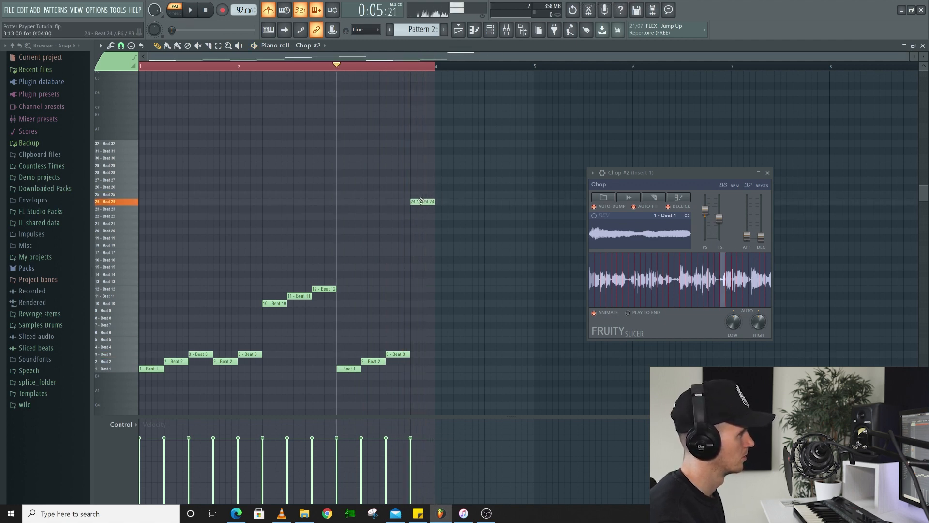
- Fill bar 4 with the slices Beat 29, 30, 31 and 32 and play the four-bar loop
left_click(437, 164)
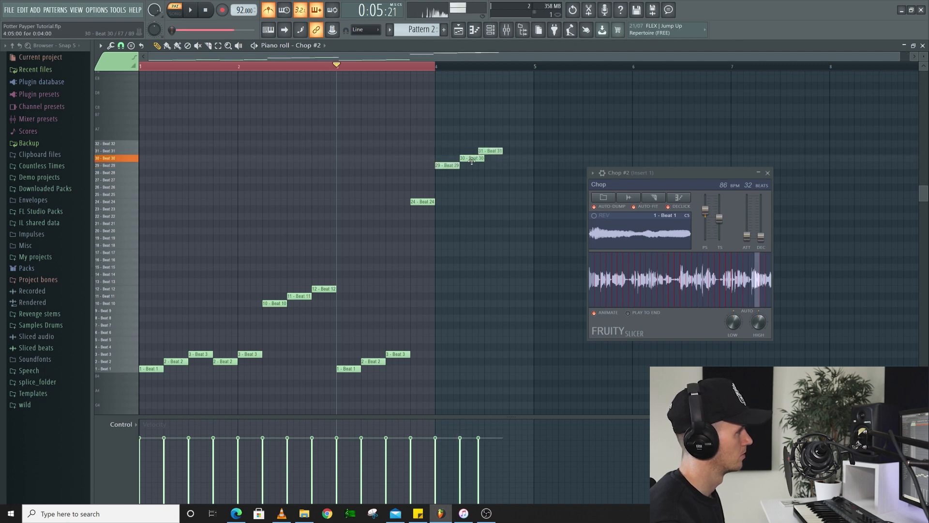
left_click(521, 144)
key("space")
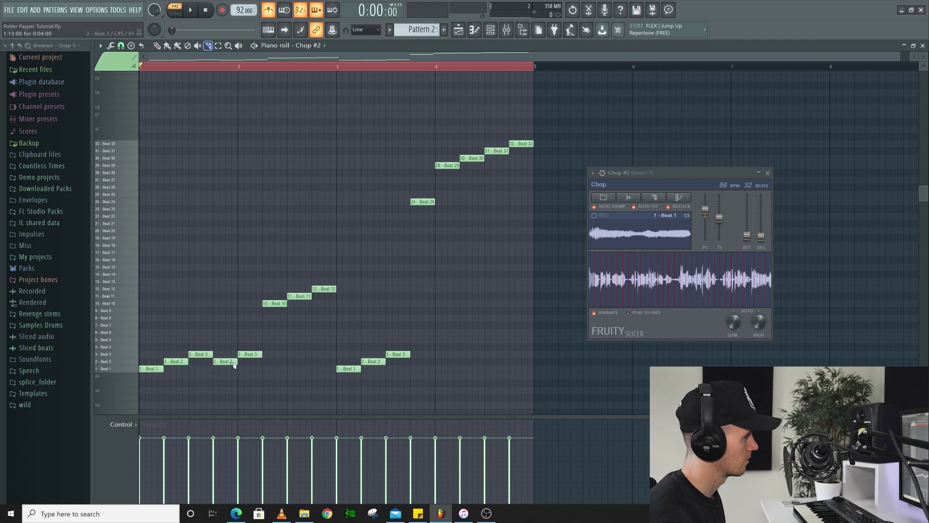
key("space")
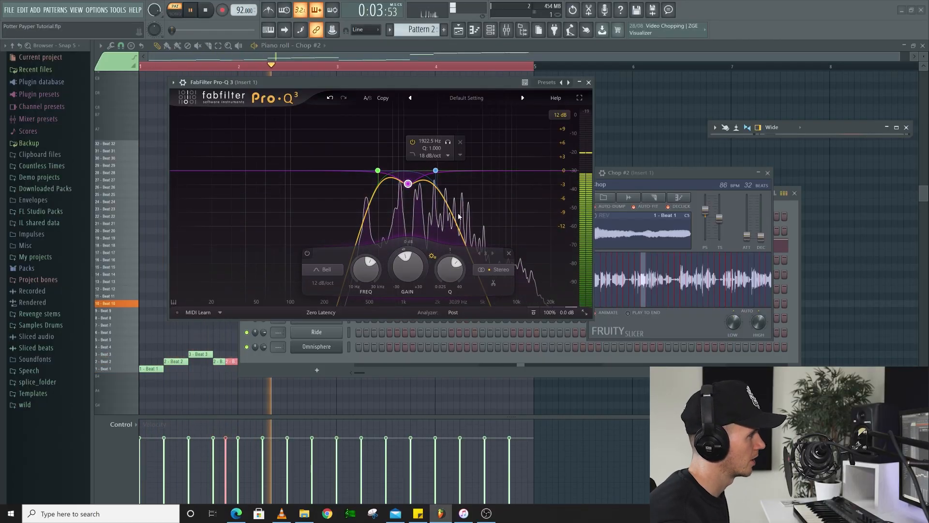
- Examine the chop's EQ curve and spectrum in FabFilter Pro-Q 3 during playback, closing the plugin and stopping the loop
mouse_move(457, 213)
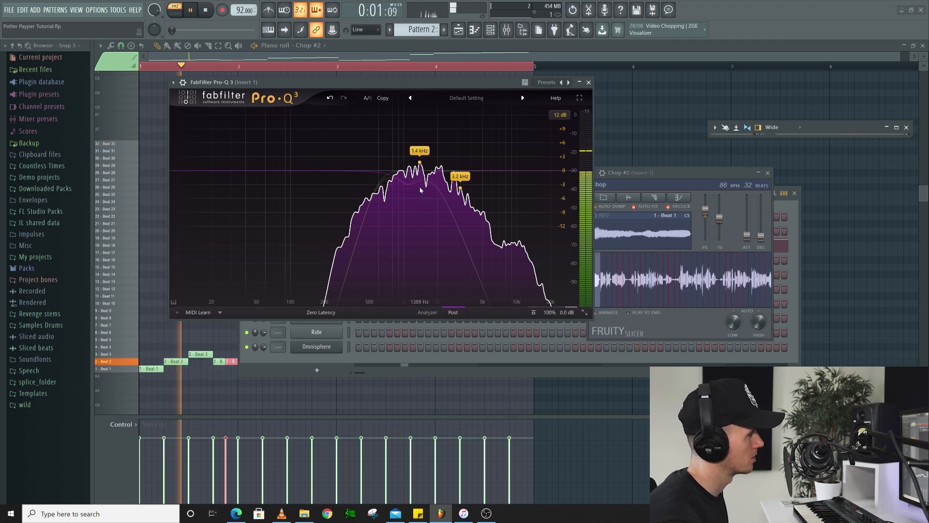
left_click(589, 83)
key("space")
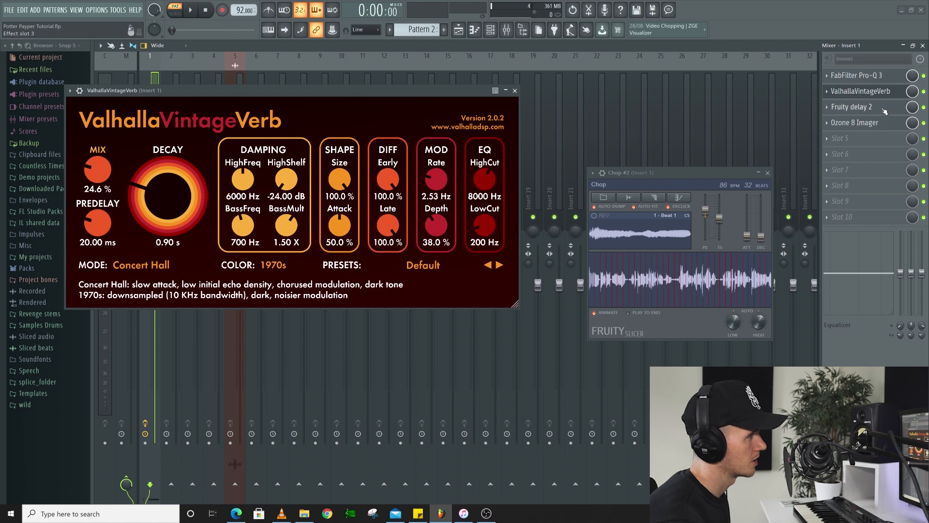
- Inspect the Fruity delay 2 and Ozone 8 Imager settings on Insert 1 while playing the loop, and close both plugins
left_click(884, 110)
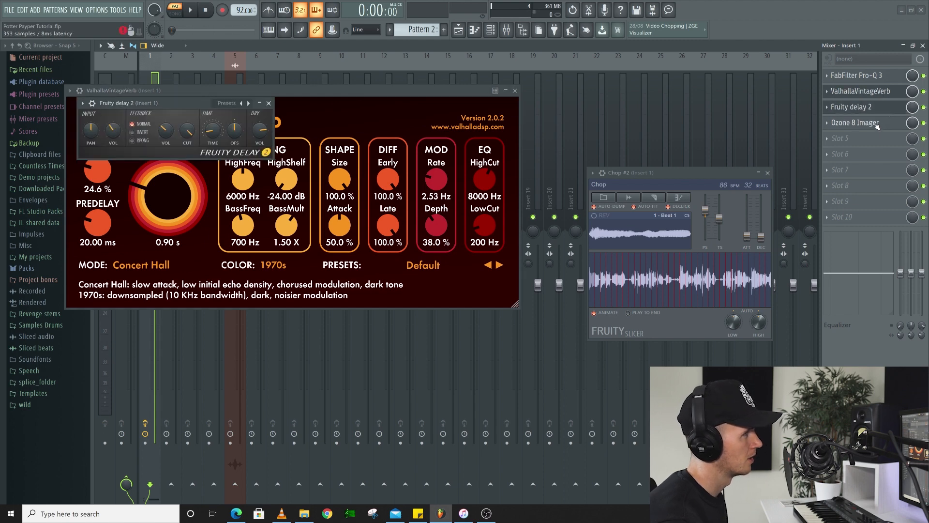
left_click(877, 125)
left_click_drag(227, 125, 409, 143)
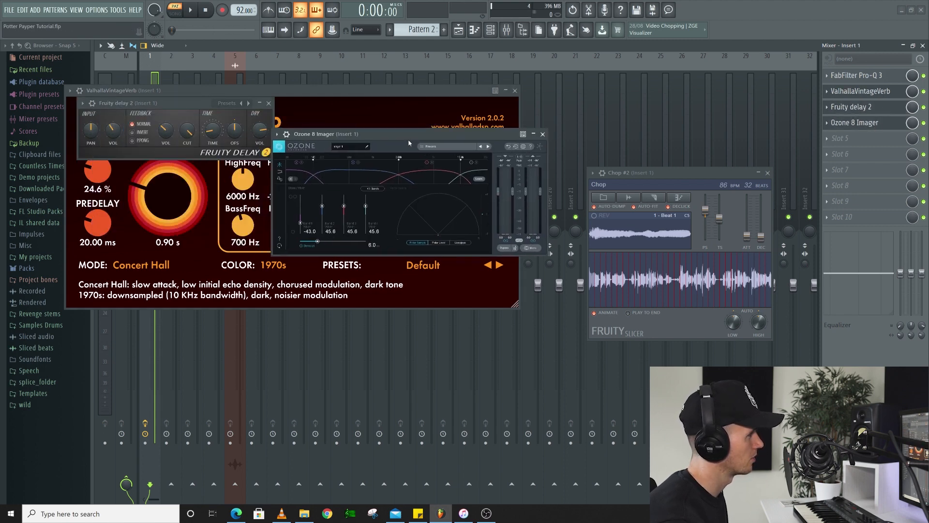
key("space")
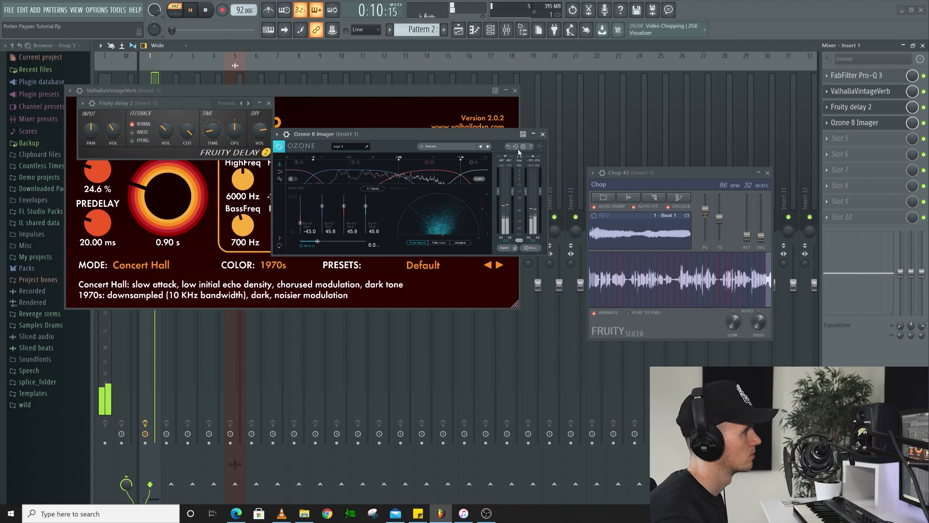
left_click(543, 134)
left_click(269, 104)
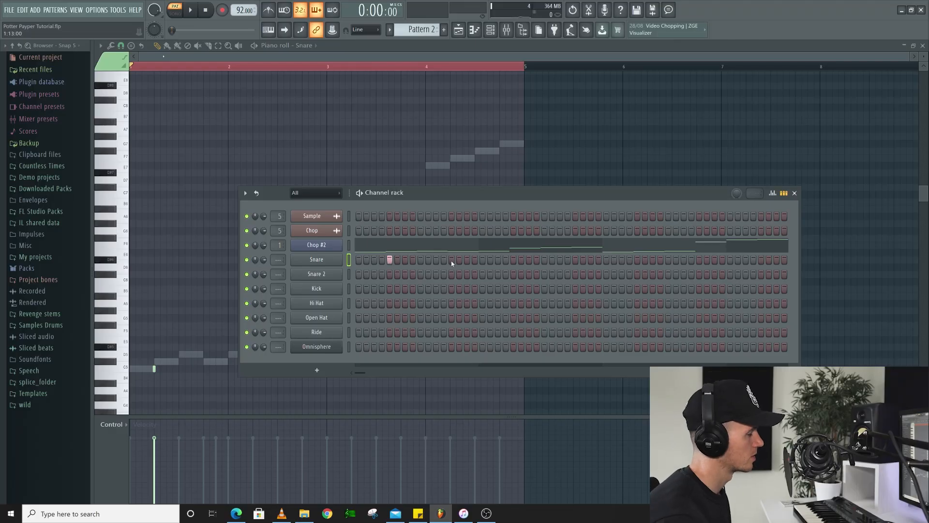
- Place Snare hits on beats 2 and 4 of all four bars while the loop plays
left_click(451, 261)
key("space")
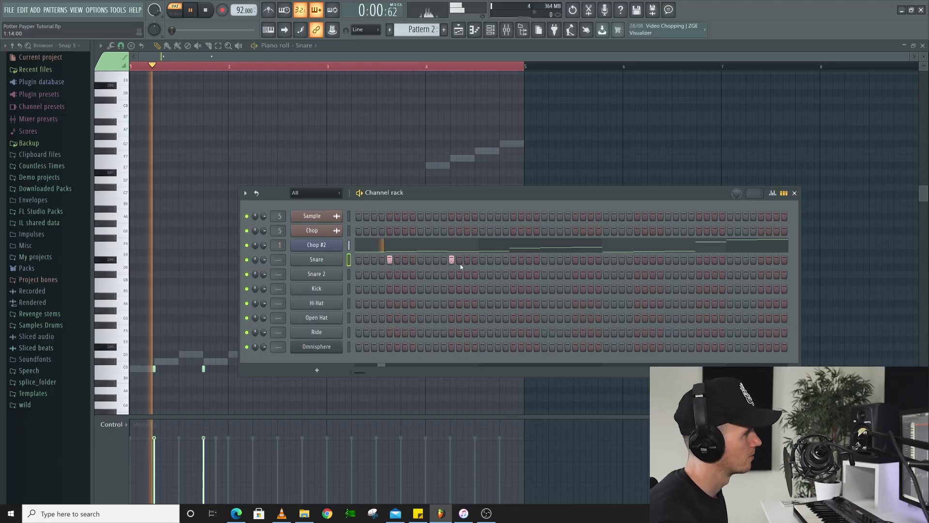
left_click(514, 260)
left_click(576, 260)
left_click(638, 260)
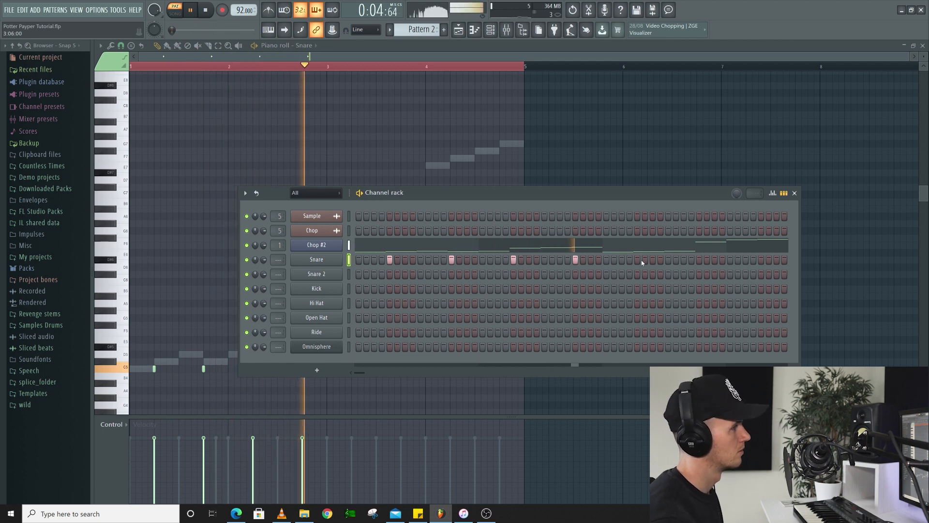
left_click(699, 260)
left_click(761, 261)
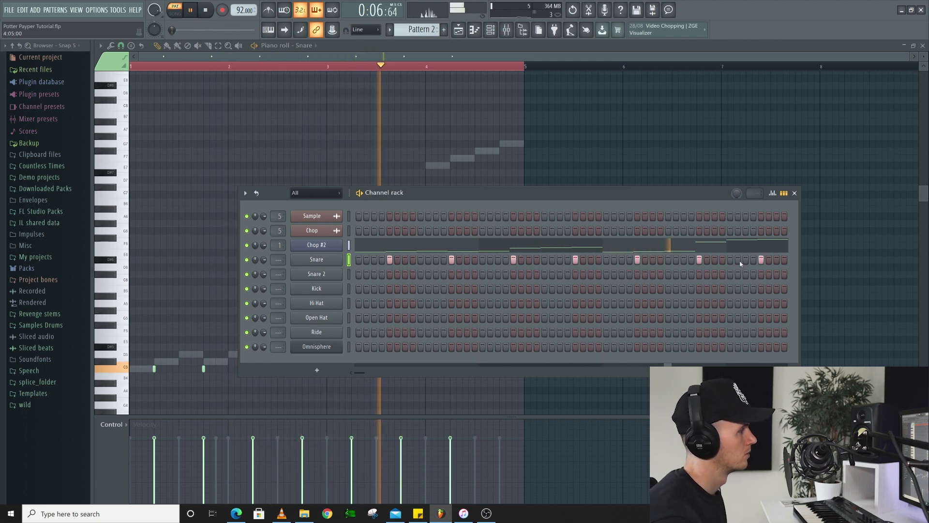
left_click_drag(360, 373, 375, 374)
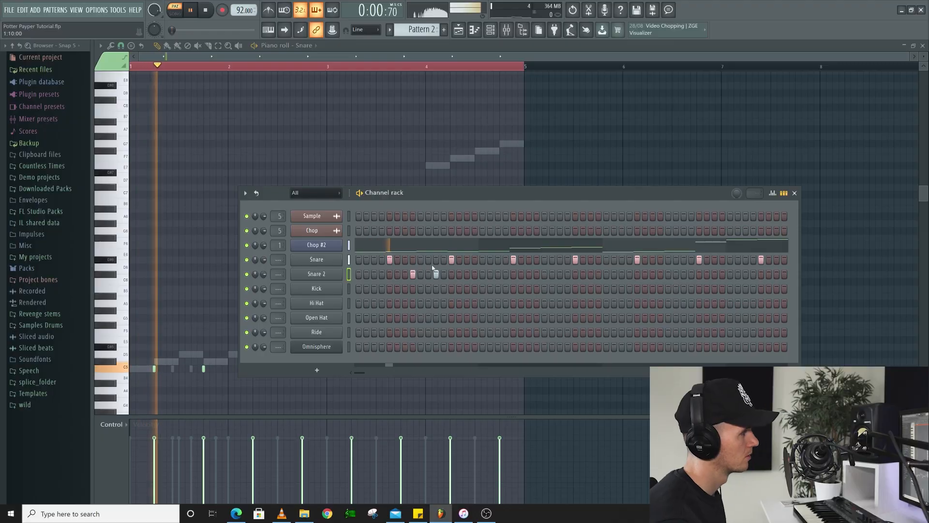
- Complete the Snare 2 pattern with hits on steps 19, 26, 40, 43, 51 and 58, and play the loop back
left_click(498, 274)
left_click(545, 275)
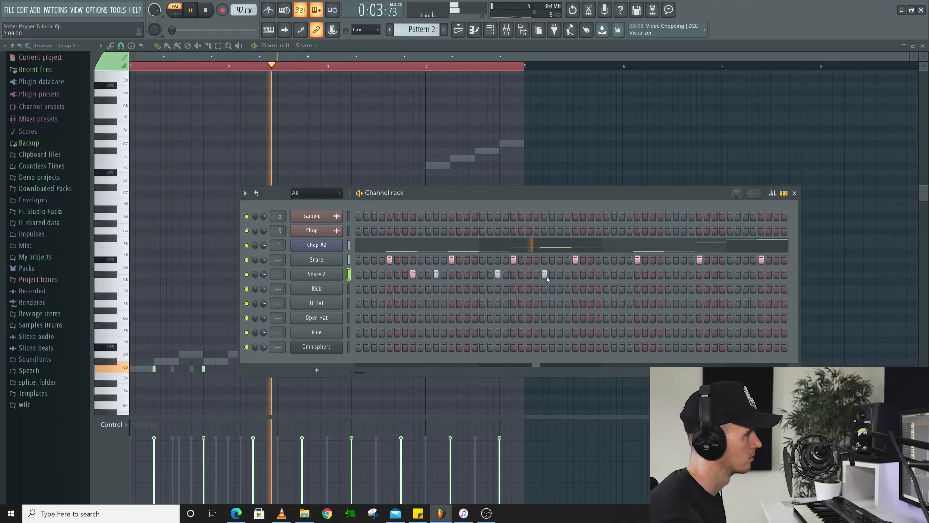
left_click(546, 274)
left_click(536, 274)
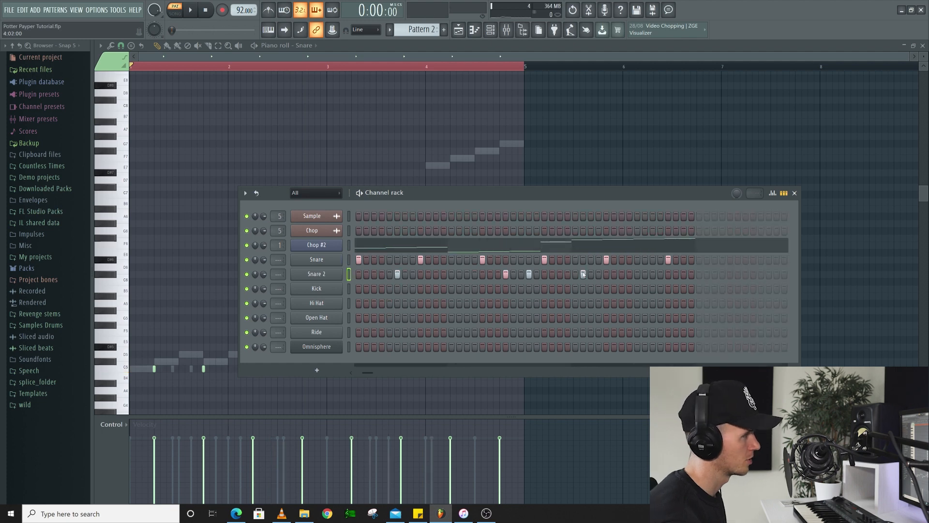
key("space")
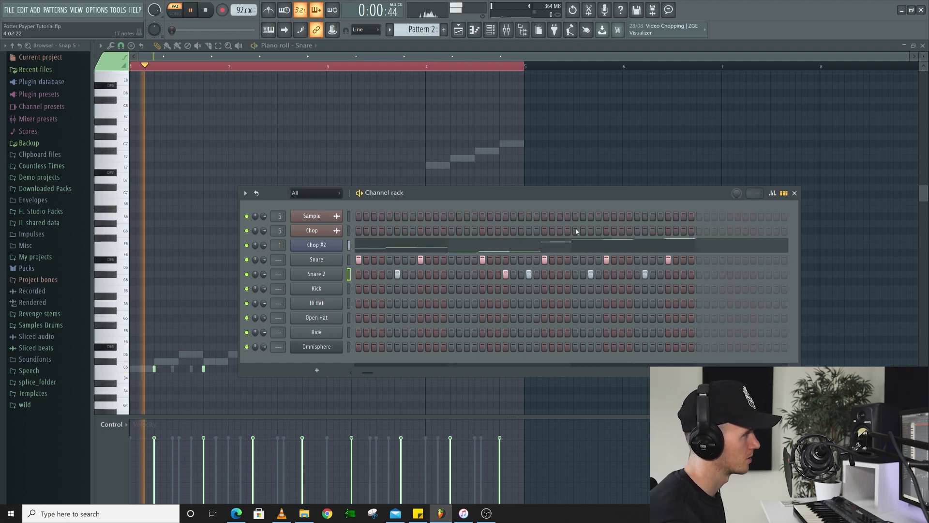
left_click(489, 30)
left_click(490, 30)
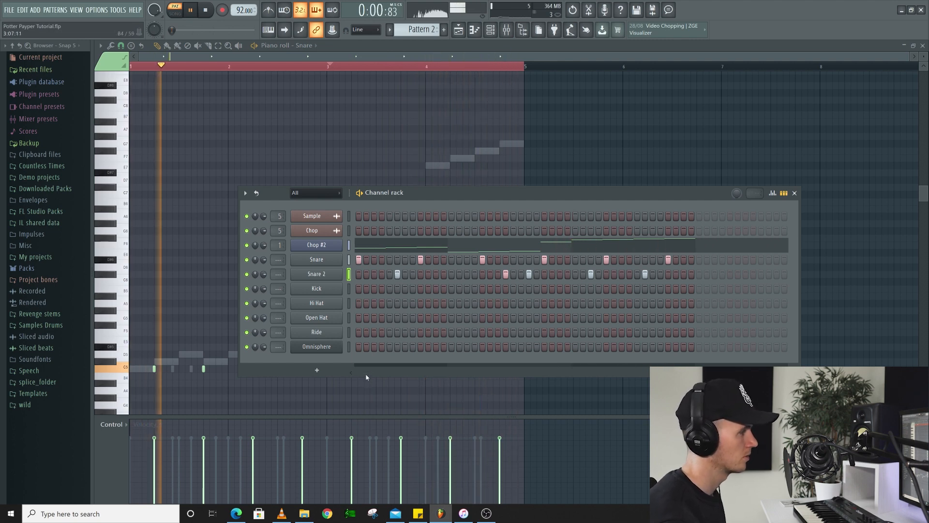
- Stop playback and fill the Hi Hat channel with a hit on every 4 steps
left_click_drag(367, 373, 354, 373)
key("space")
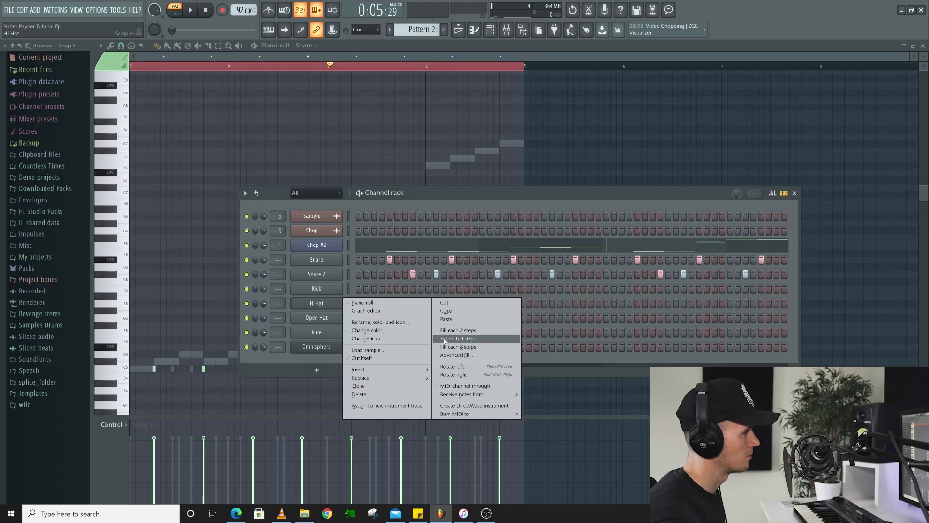
left_click(456, 339)
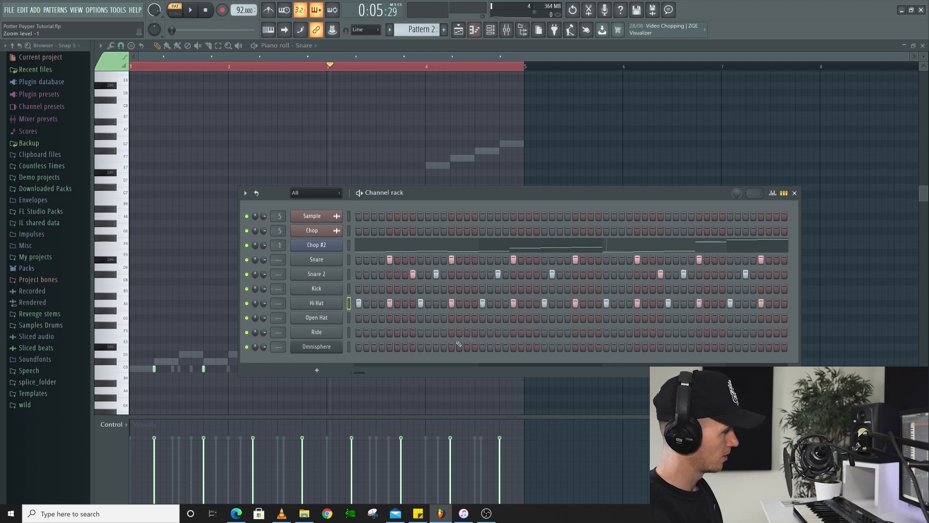
- Add lower-velocity copies of the Hi Hat notes midway between the existing ones in the piano roll and play the loop
key("F6")
left_click_drag(351, 369, 362, 370)
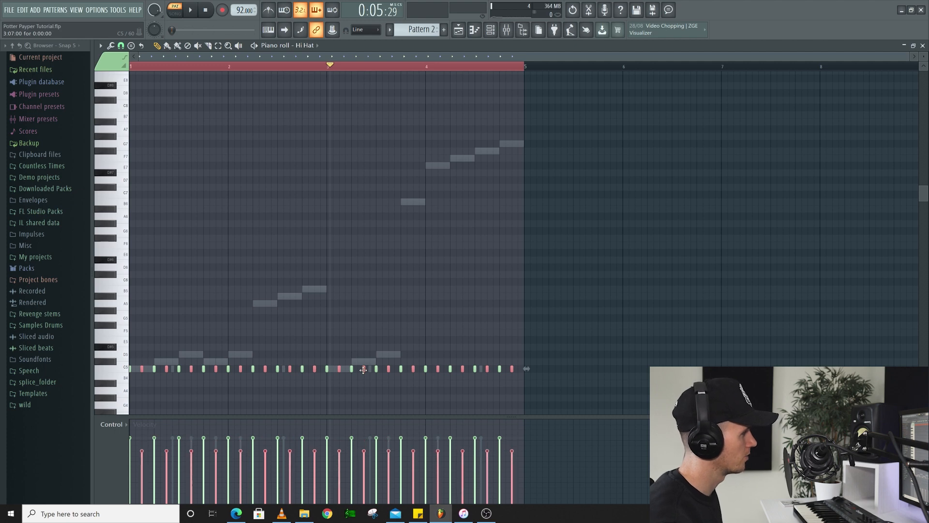
scroll(364, 369, "up", 5)
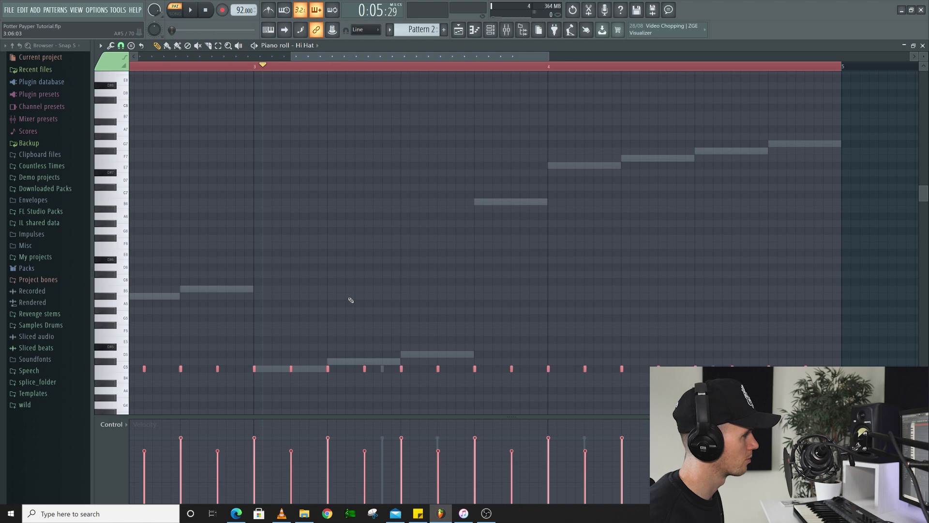
key("space")
- Place Open Hat hits on steps 1, 15, 29, 33, 47, 59 and 63, clearing the trial hit on step 25
left_click(490, 31)
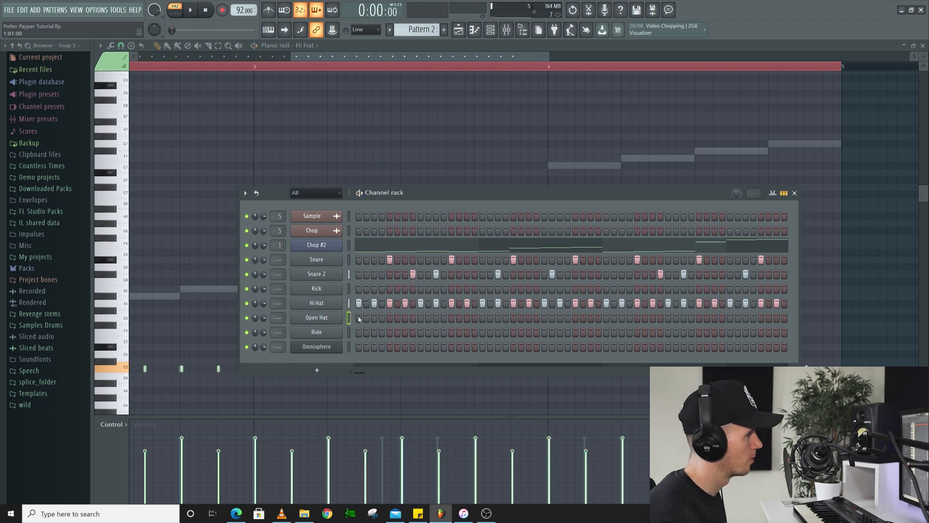
left_click(468, 319)
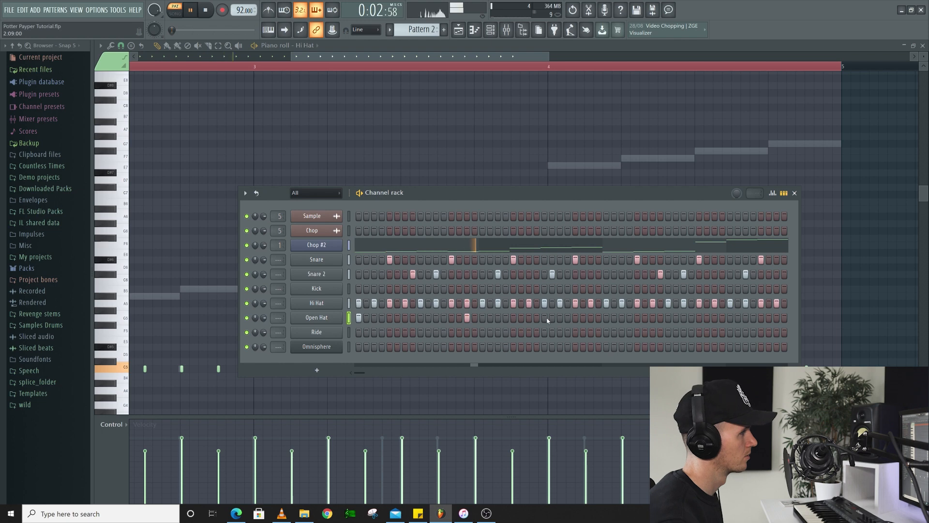
left_click(576, 318)
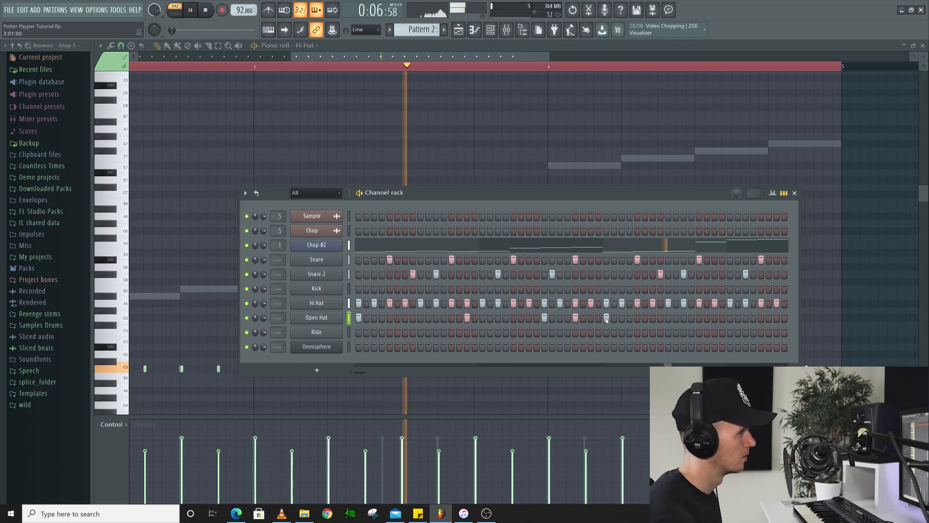
right_click(543, 327)
right_click(544, 319)
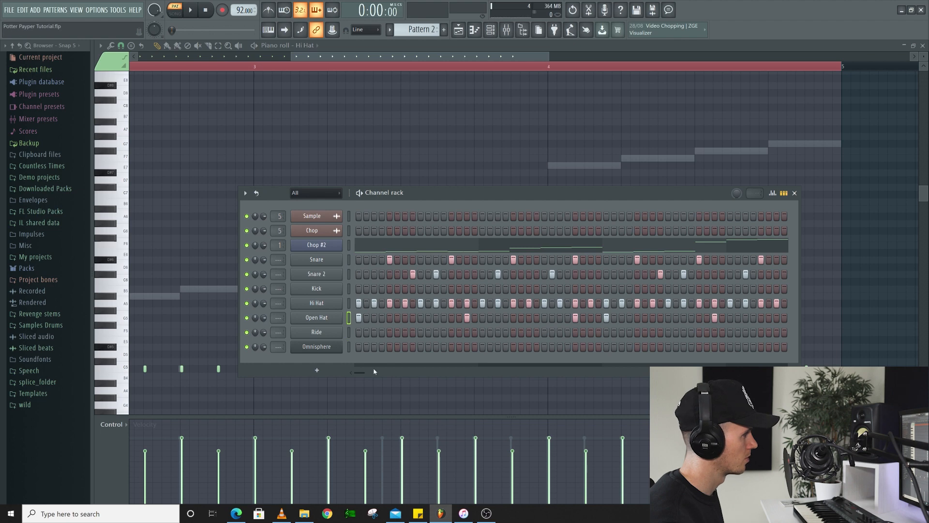
left_click(375, 372)
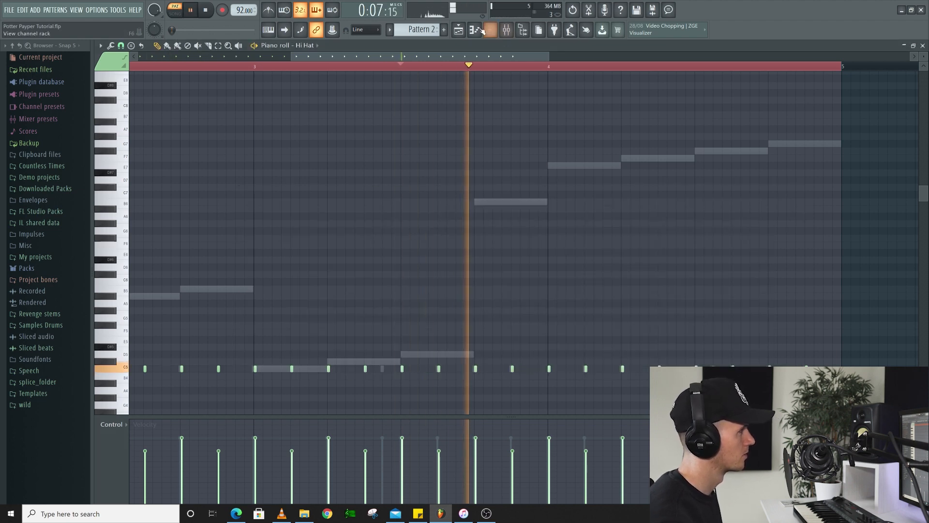
left_click(490, 30)
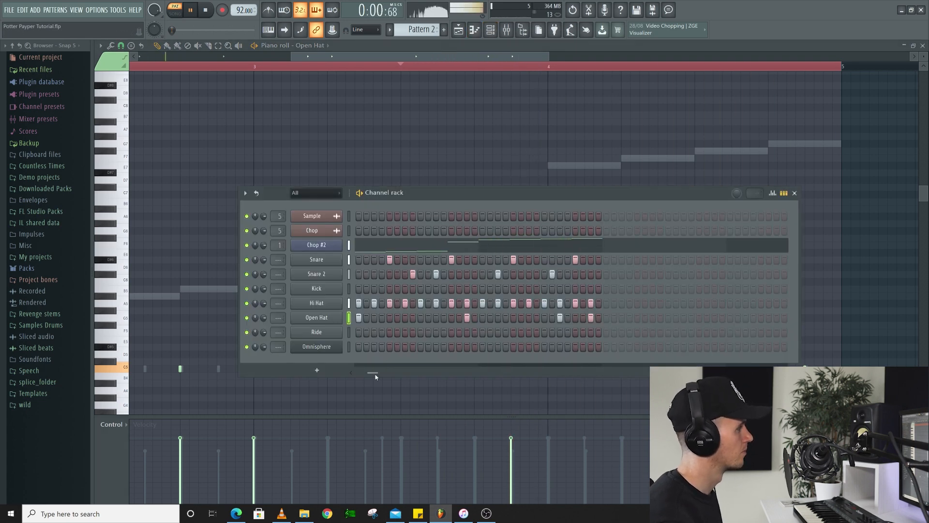
- Fill the Ride channel with a hit on every 4 steps from step 1
left_click_drag(372, 374, 348, 374)
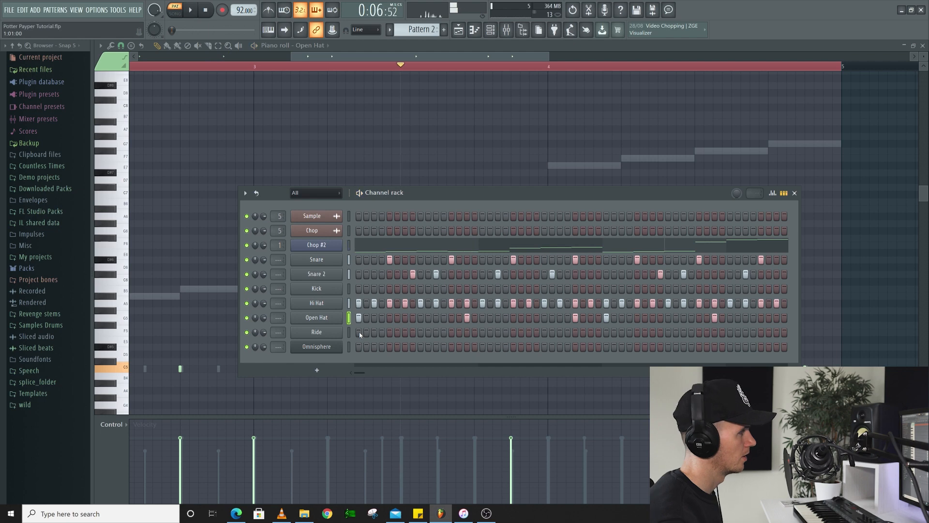
right_click(391, 332)
left_click(493, 375)
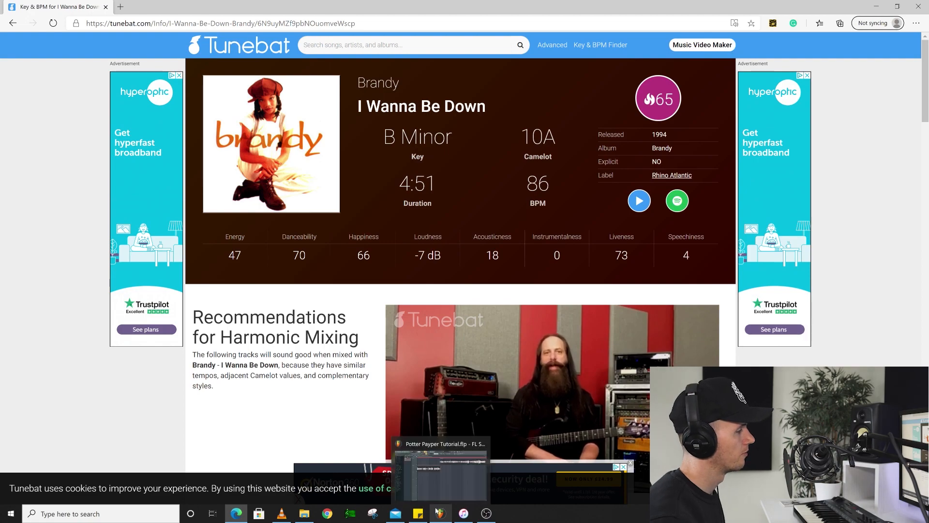
- Switch back to FL Studio and enter D#3 at bar 1, then A#3 and B3 in bar 2 as Omnisphere bass notes
left_click(437, 511)
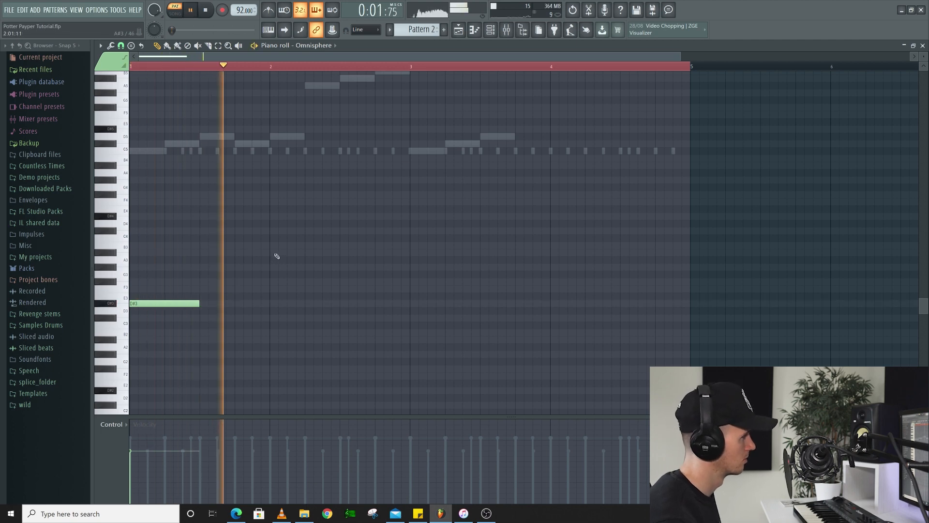
left_click(291, 253)
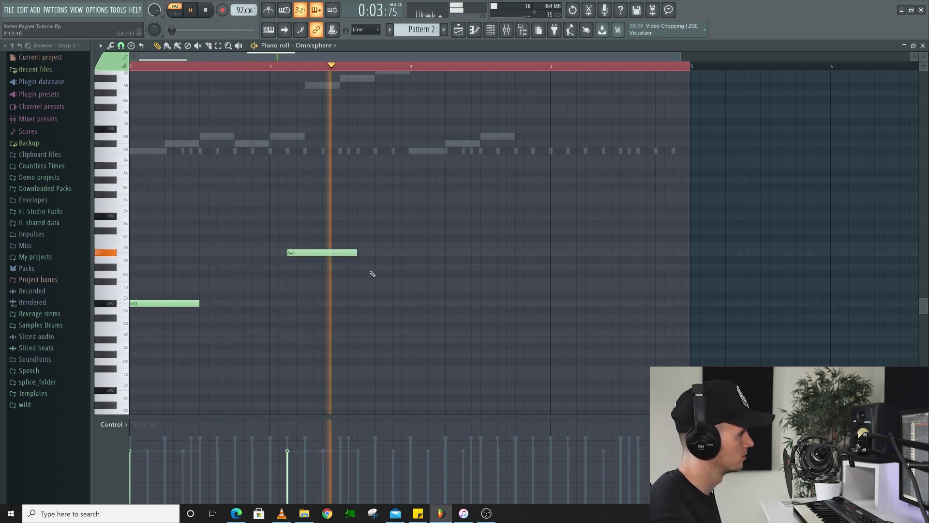
left_click(361, 246)
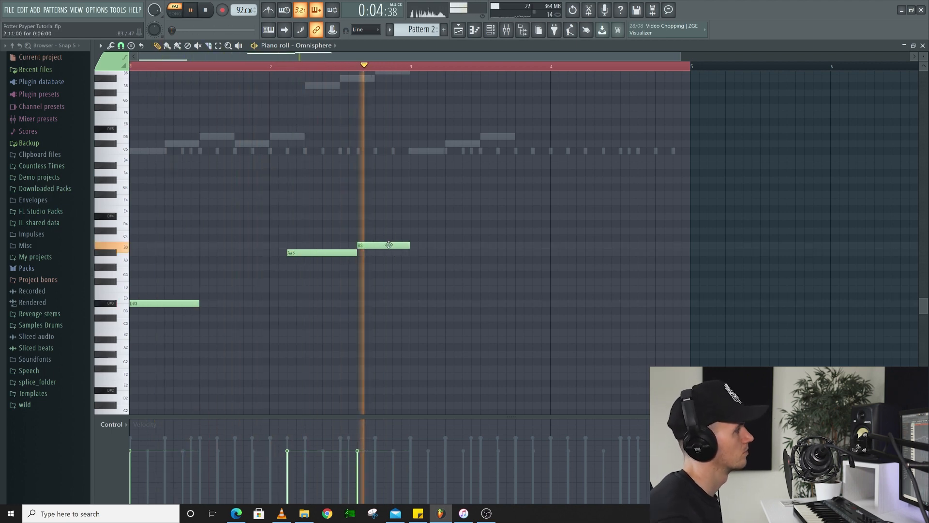
key("space")
- Copy the Omnisphere bass notes two bars on, with D#3 at bar 3 and A#3 and B3 filling the end of bar 4
left_click_drag(333, 232, 423, 256)
left_click_drag(333, 251, 552, 251)
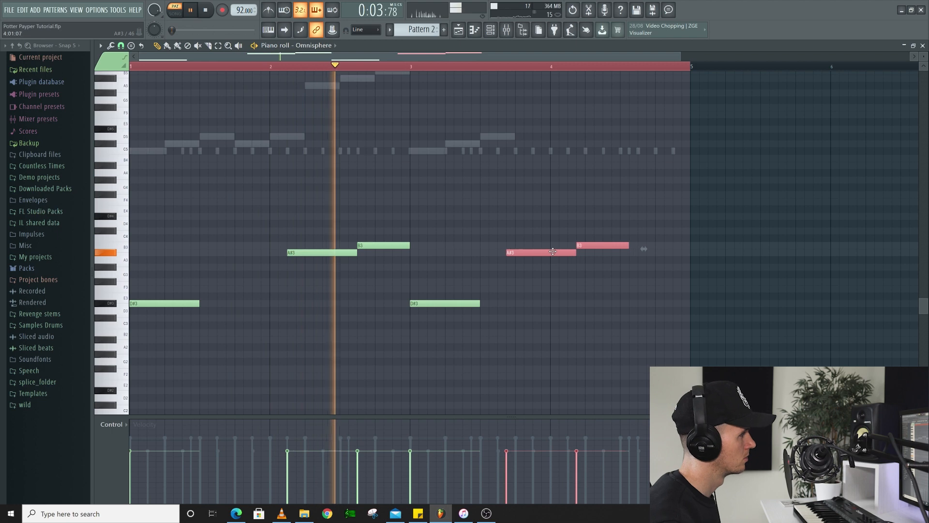
left_click_drag(552, 251, 612, 257)
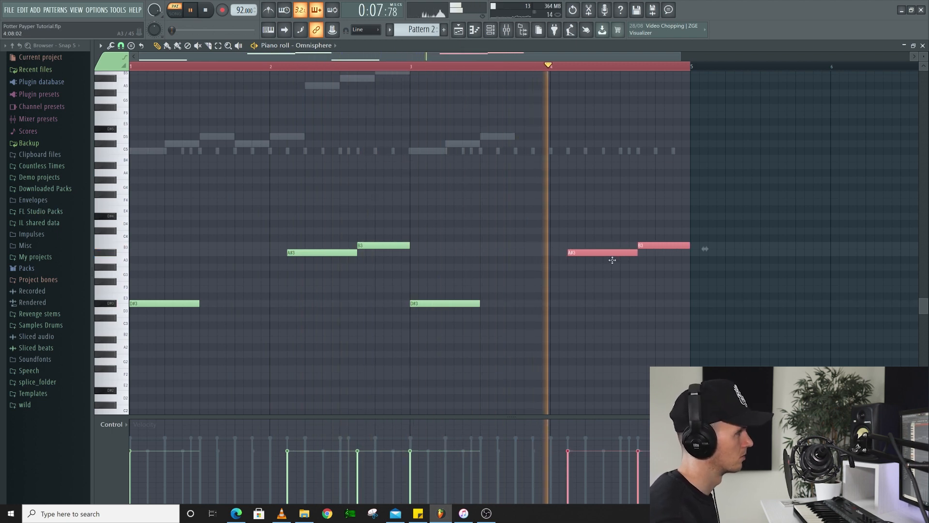
left_click(473, 222)
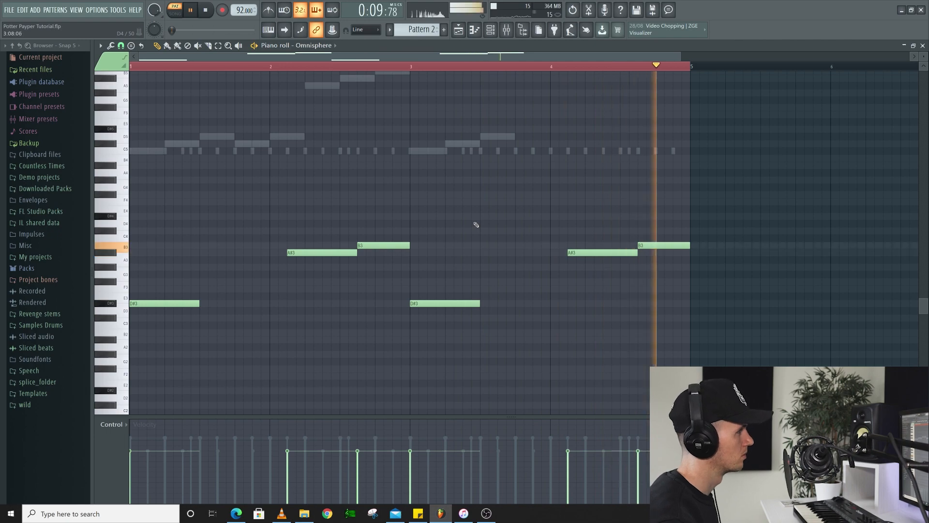
- Build a three-note chord over the first D#3 bass note and raise it an octave to D#5, F#5 and A#5
key("ctrl+a")
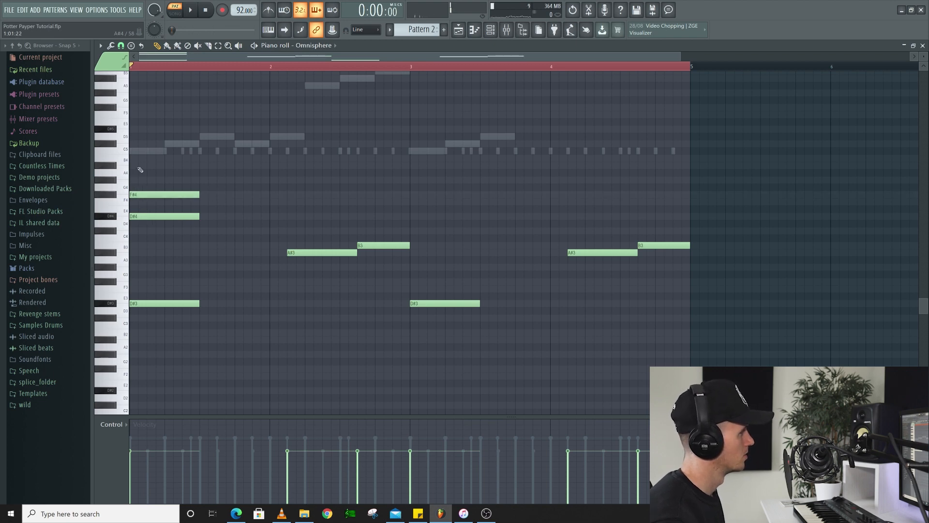
key("space")
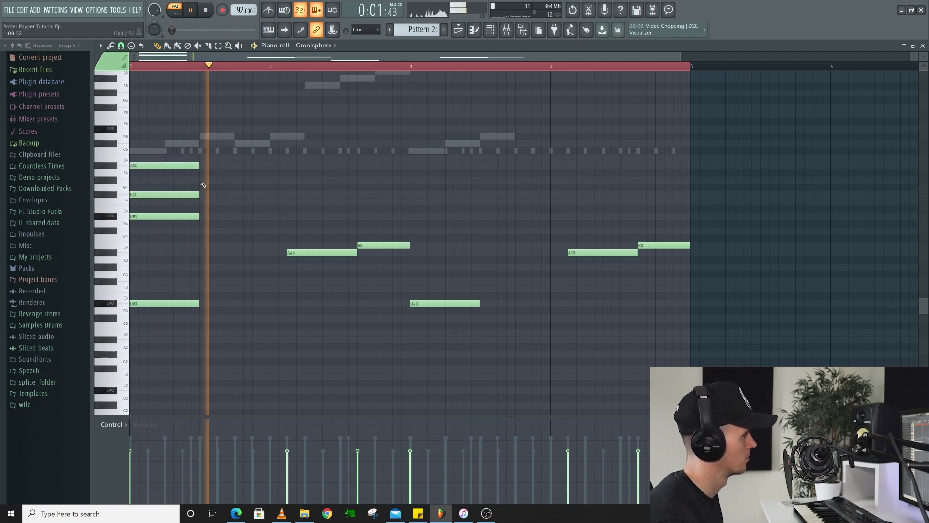
left_click_drag(155, 141, 164, 169)
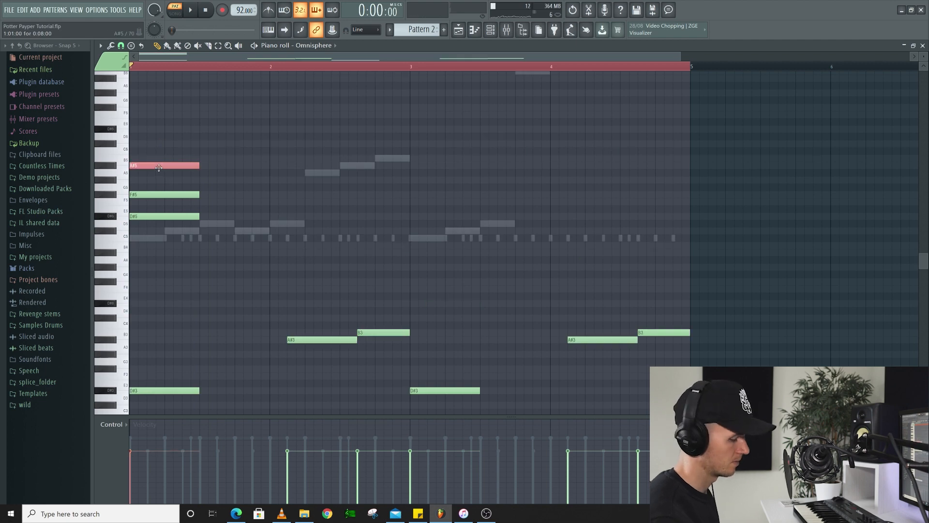
- Build an A#4, C#5, F5 chord over bar 2's A#3 and a B4, D#5, F#5 chord over its B3, and play the loop
left_click(249, 147, "ctrl")
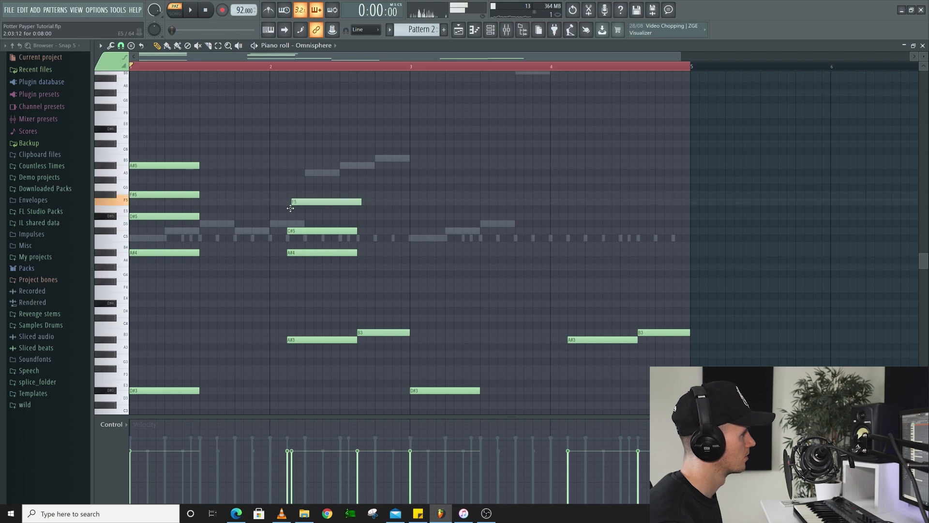
left_click_drag(303, 201, 298, 201)
key("c")
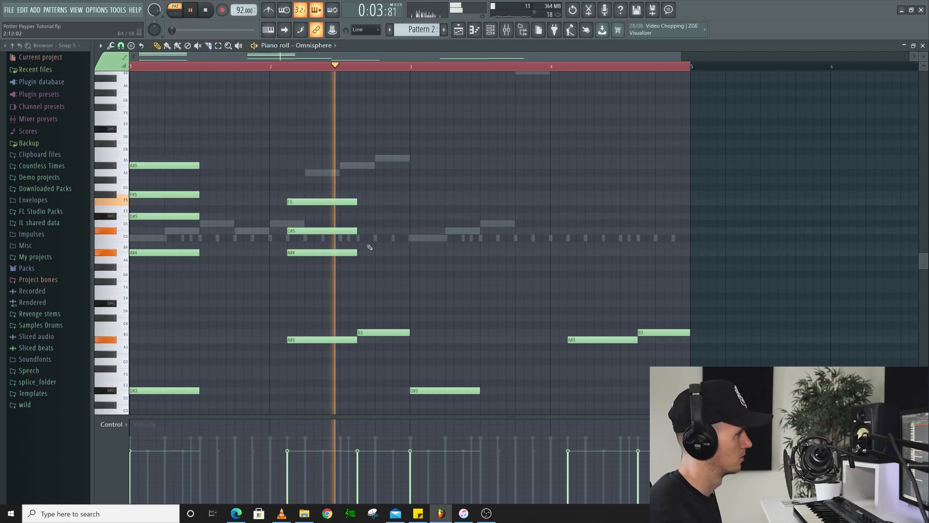
key("p")
key("space")
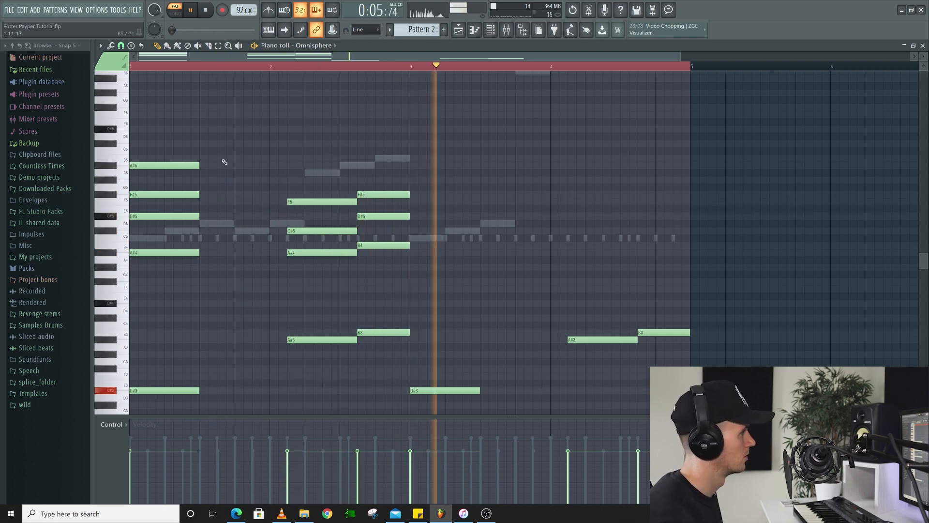
- Copy the bar 1 chord to the start of bar 3 and the two bar 2 chords to the matching place in bar 4
left_click_drag(175, 168, 457, 185)
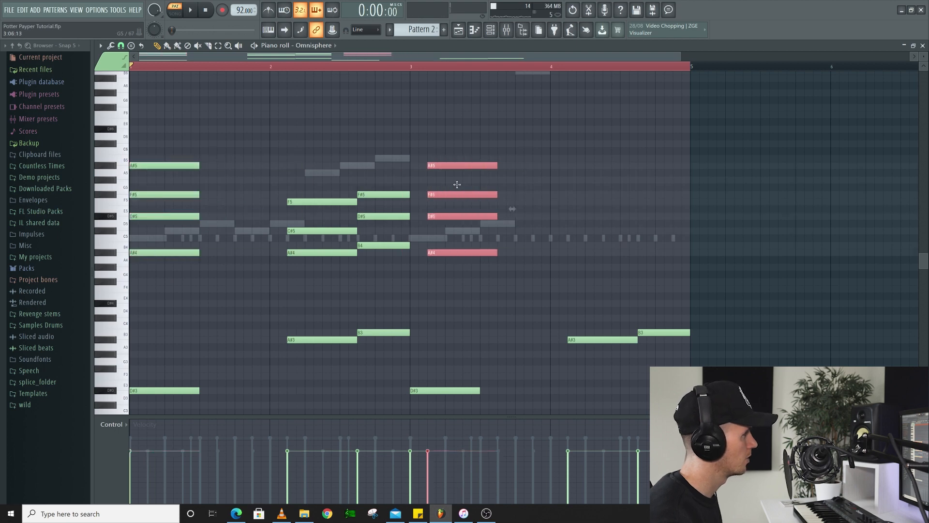
left_click_drag(310, 184, 379, 258)
left_click_drag(327, 201, 607, 201)
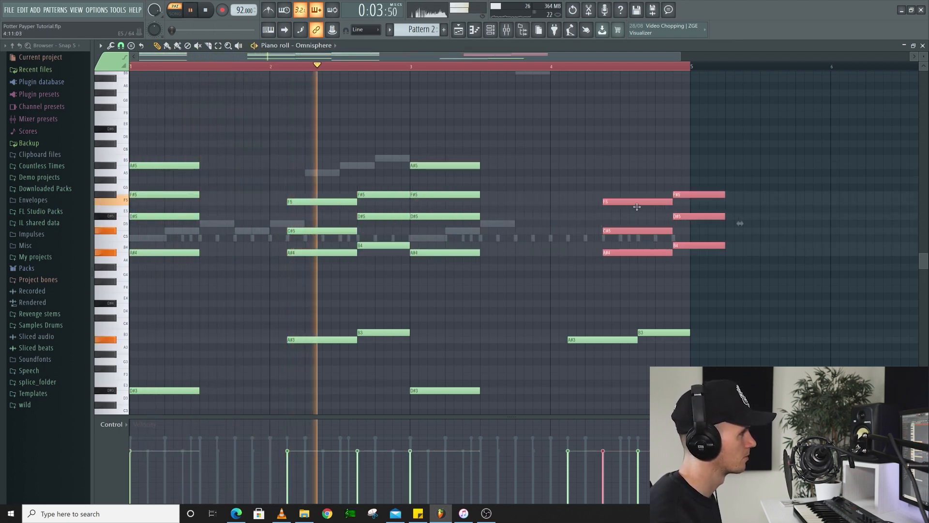
- Add an A#4, C#5, F5, G#5 chord before each A#3 chord in both halves, select all notes and play the loop
key("ctrl+a")
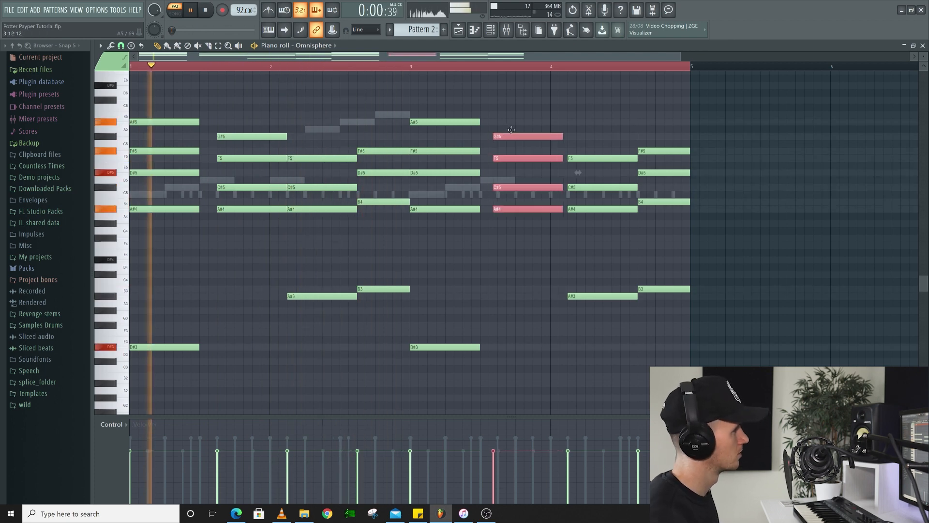
key("ctrl+a")
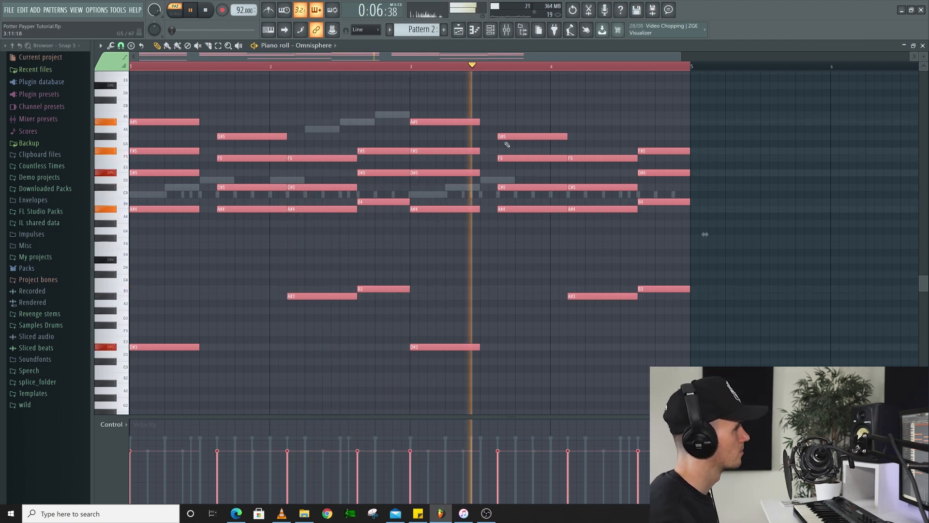
scroll(505, 150, "up", 1)
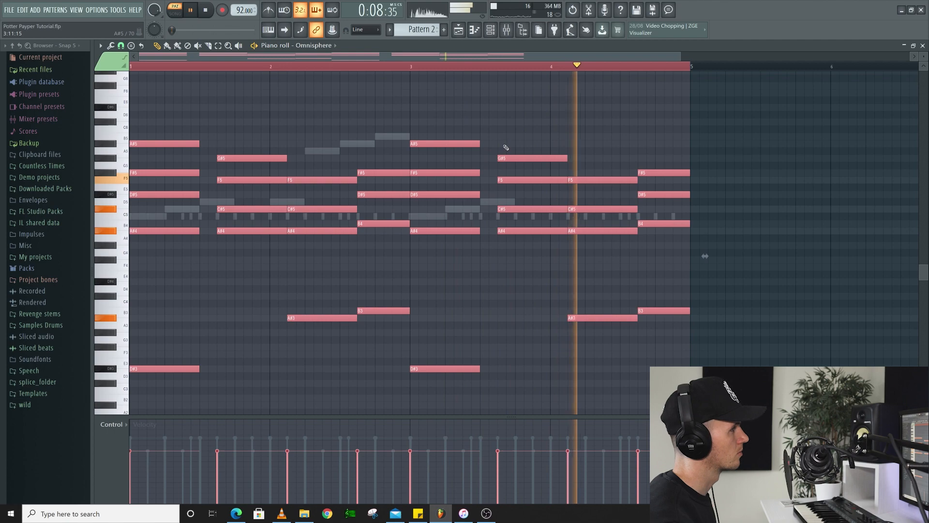
scroll(502, 154, "down", 1)
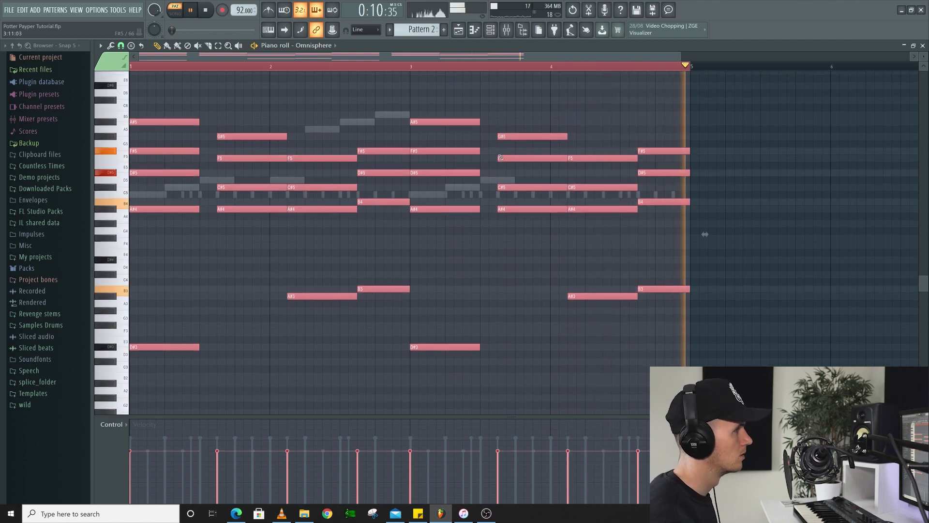
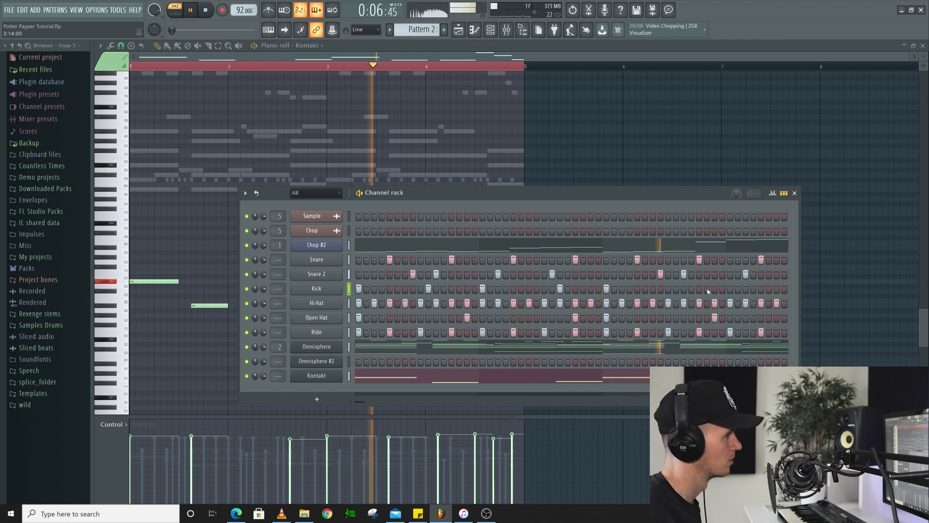
- Open the Kick channel in the piano roll and add an extra kick note just before bar 2
key("space")
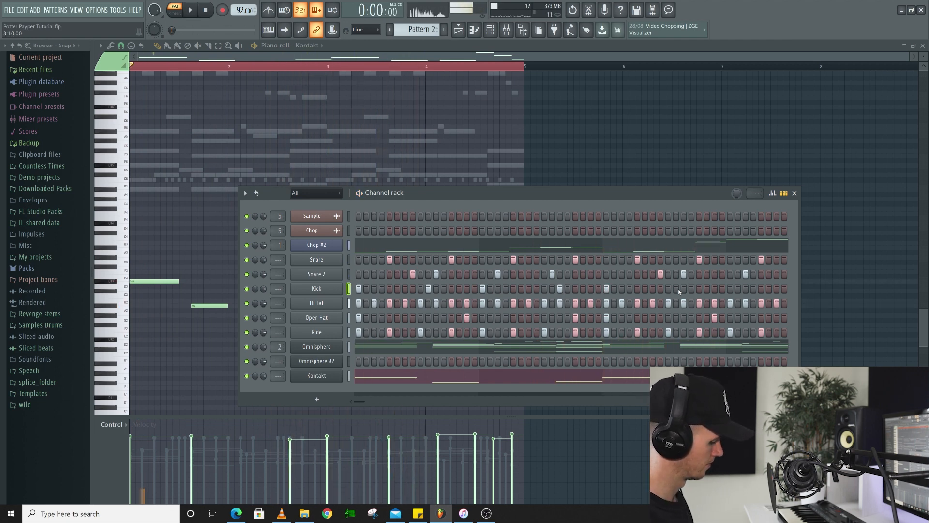
key("F7")
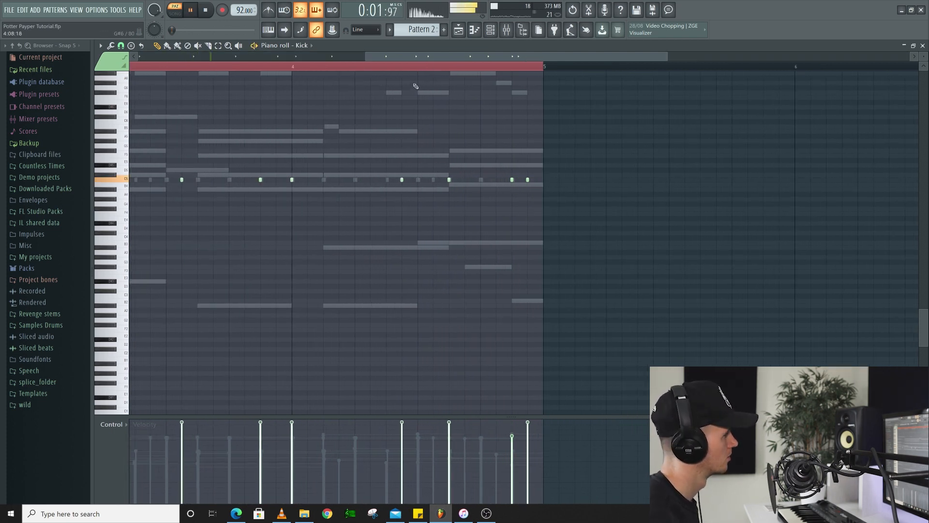
scroll(415, 83, "down", 3)
key("ctrl+a")
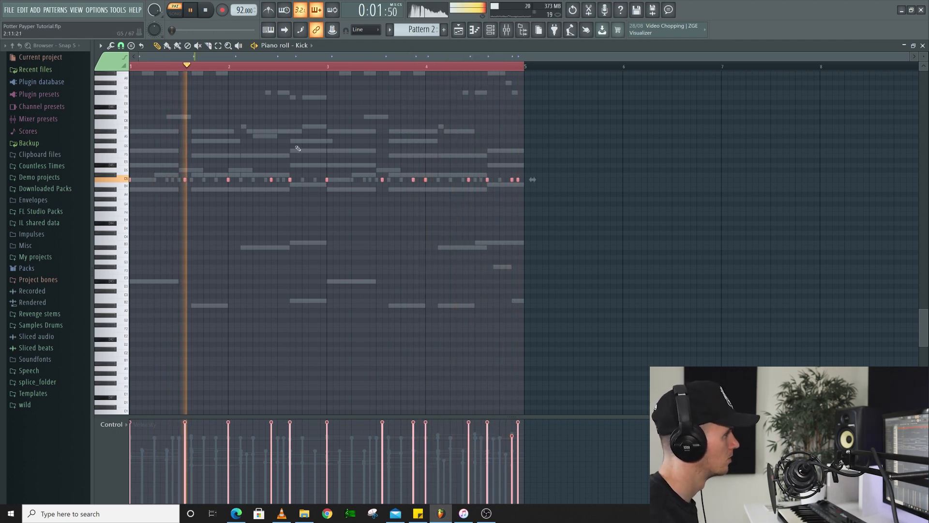
key("space")
left_click(222, 180)
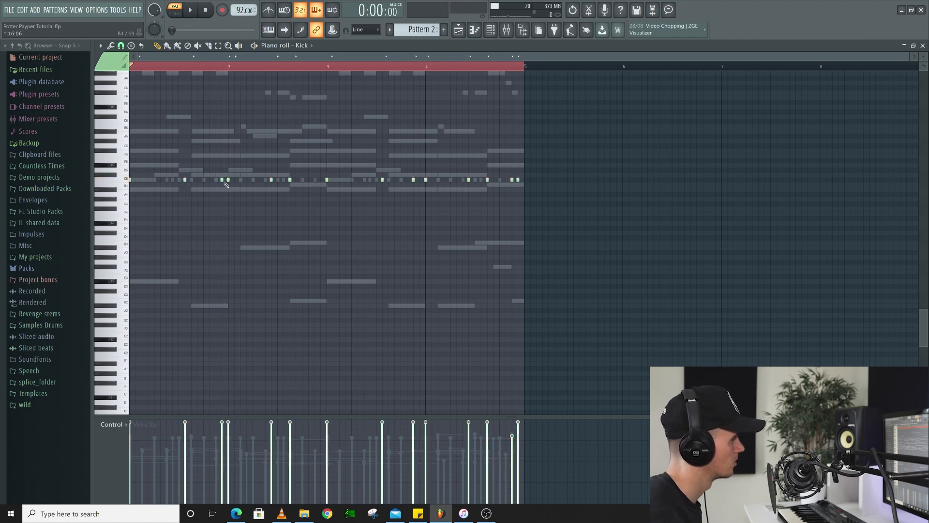
- Lower the velocity of the added kick note and of the kick note at bar 2, checking them by playing the loop
key("space")
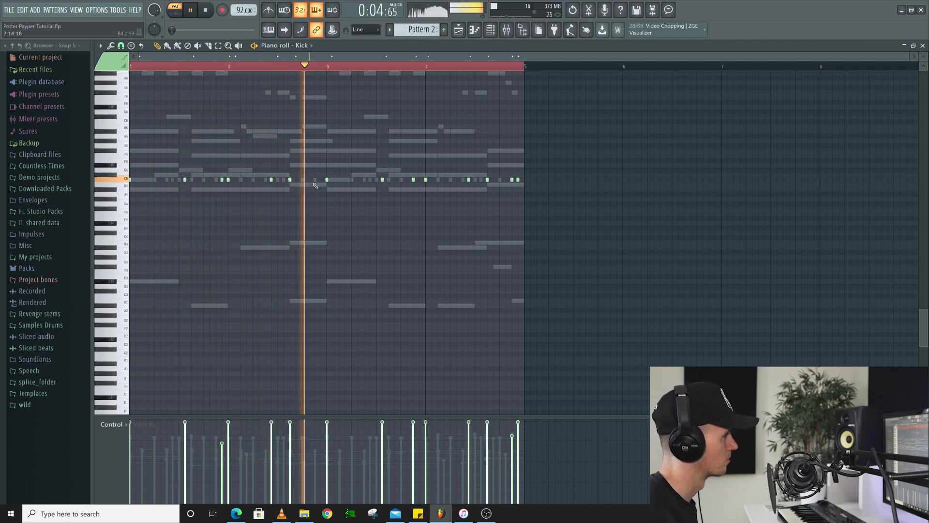
key("space")
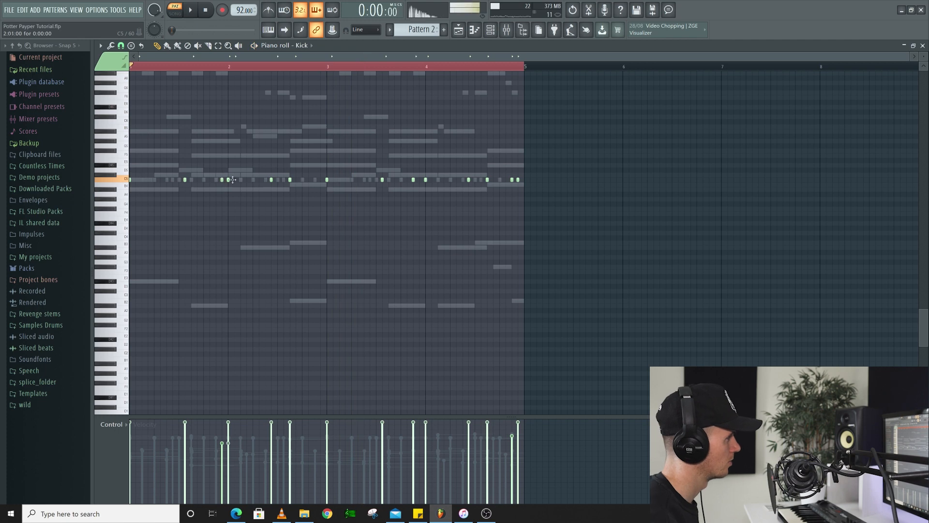
key("space")
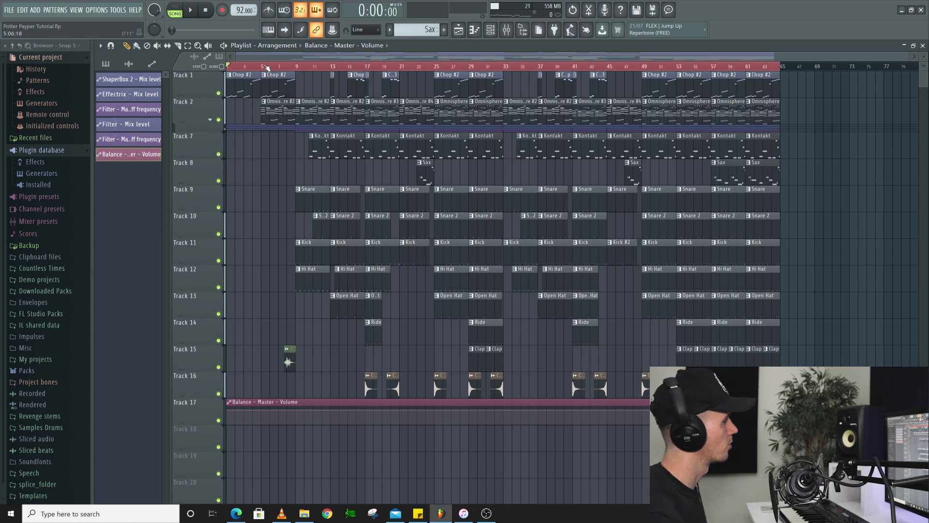
- Expand the automation tracks grouped under Track 2 in the playlist and play the arrangement from the beginning
left_click(211, 122)
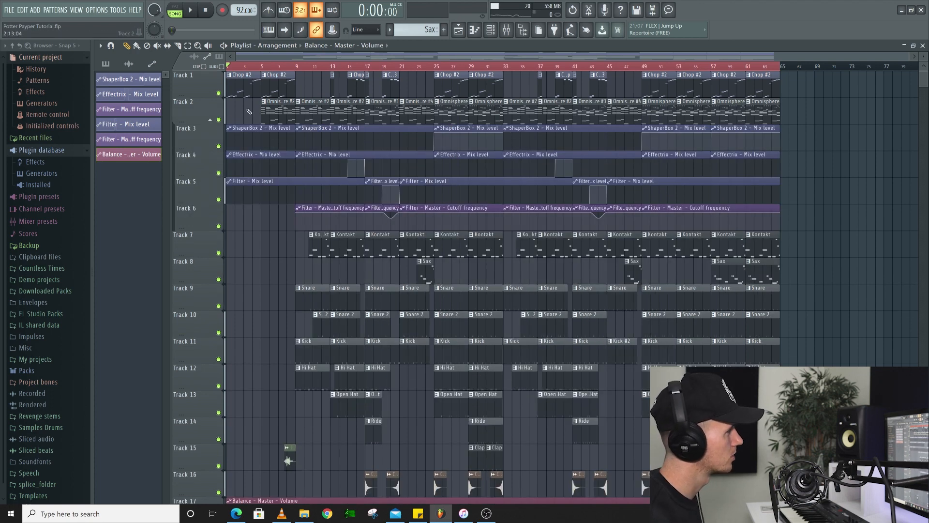
key("space")
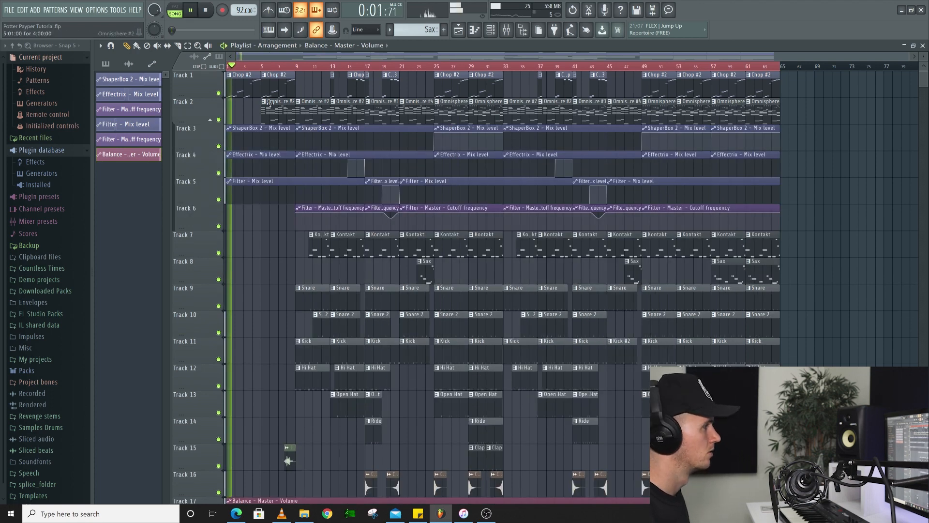
scroll(270, 106, "down", 2)
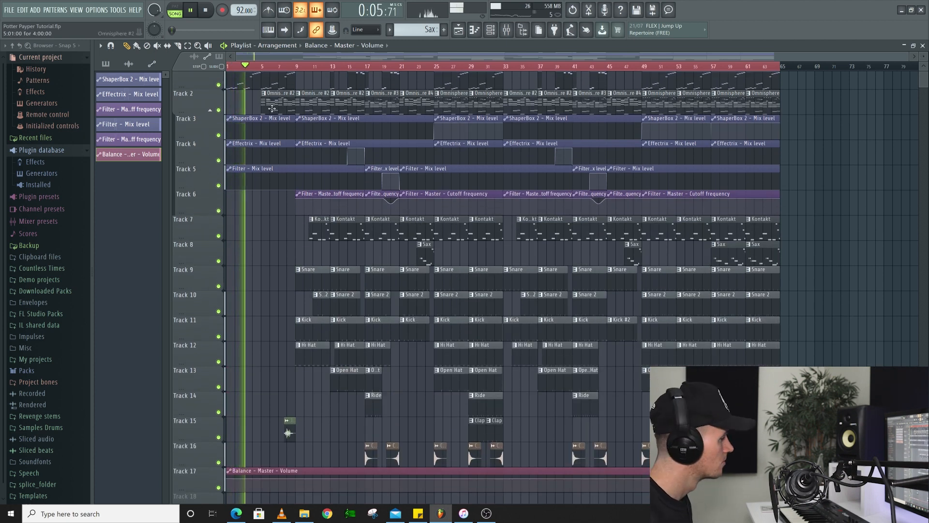
scroll(272, 109, "up", 1)
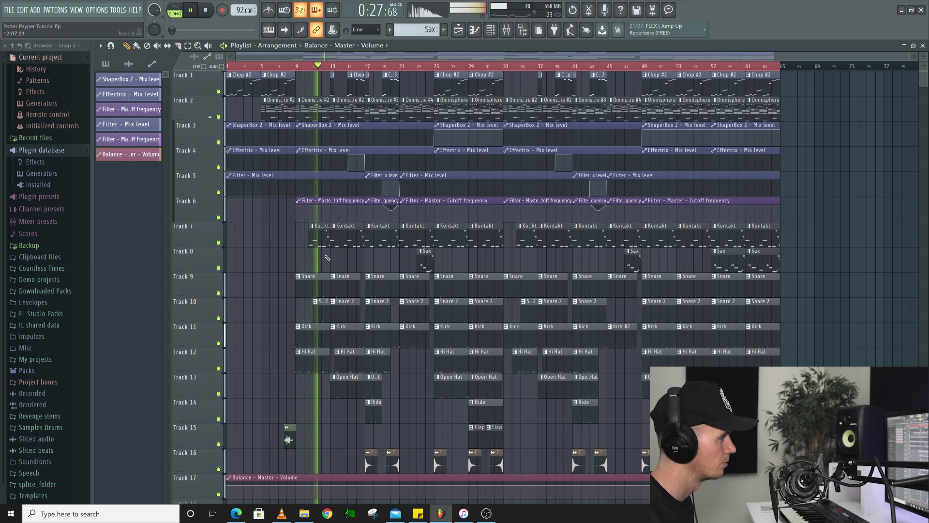
- Examine the arrangement's clips around bars 9 to 43 and play the song from bar 13
scroll(323, 255, "up", 2, "ctrl")
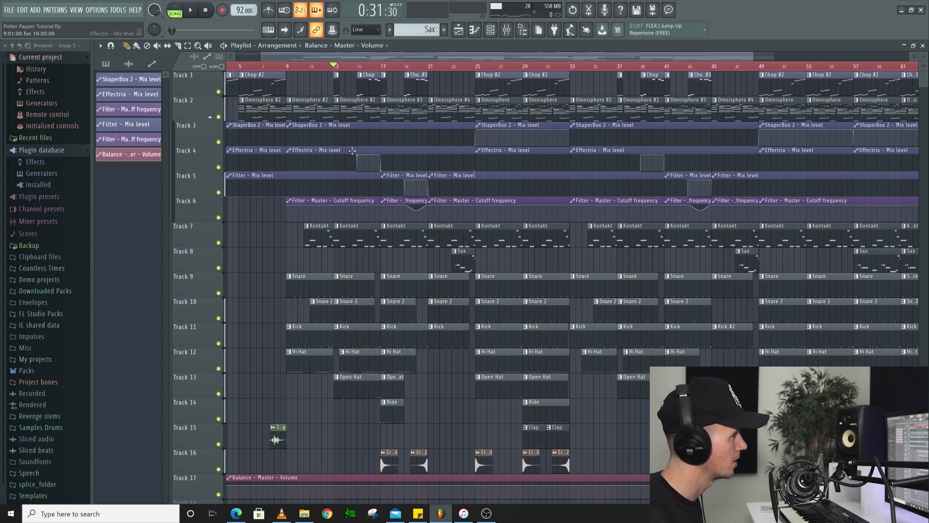
scroll(335, 78, "up", 2)
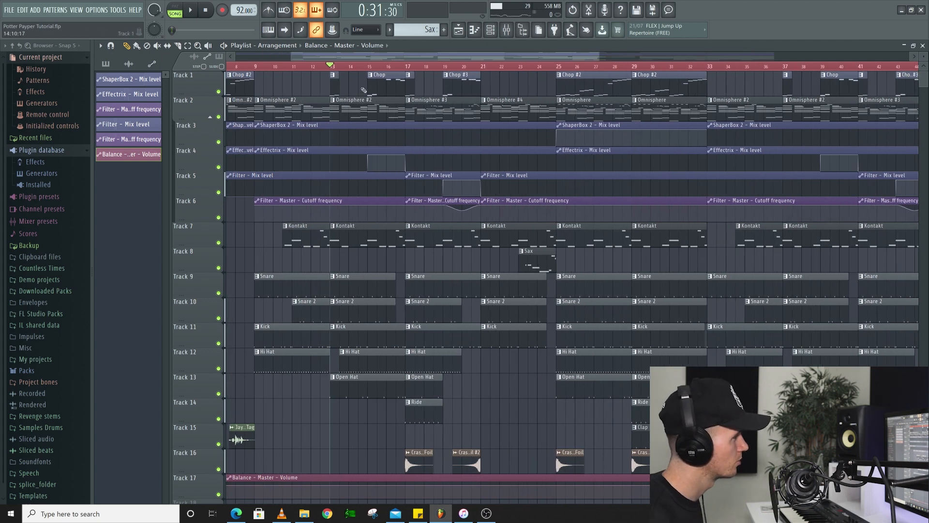
key("space")
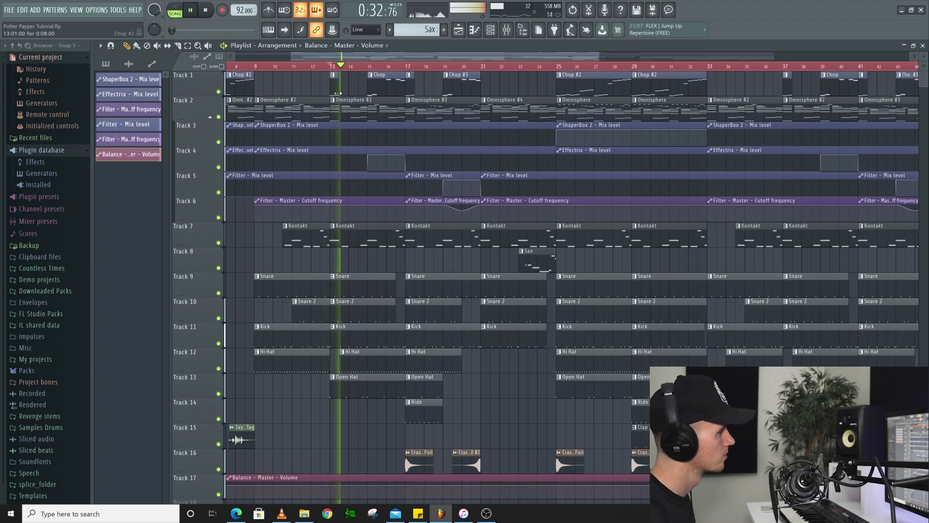
- Play the arrangement from bar 13 to bar 25 and review its clips
key("space")
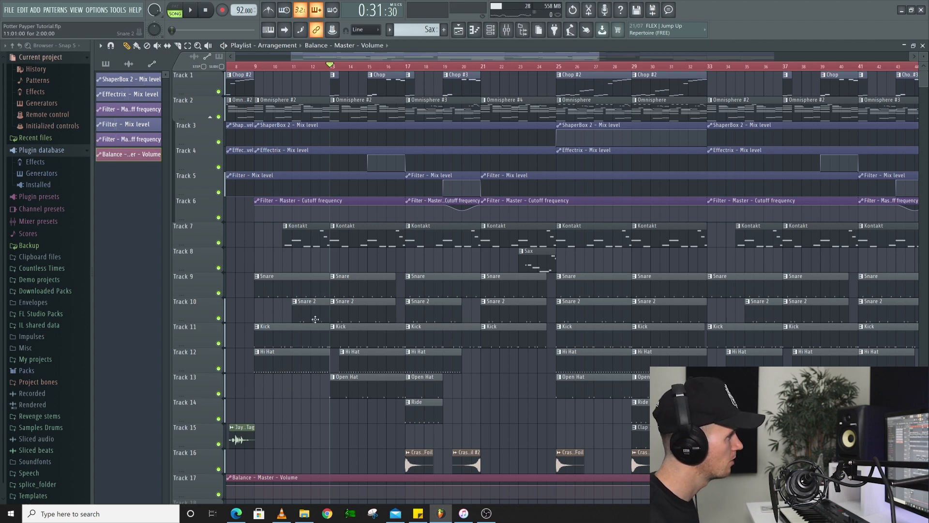
key("space")
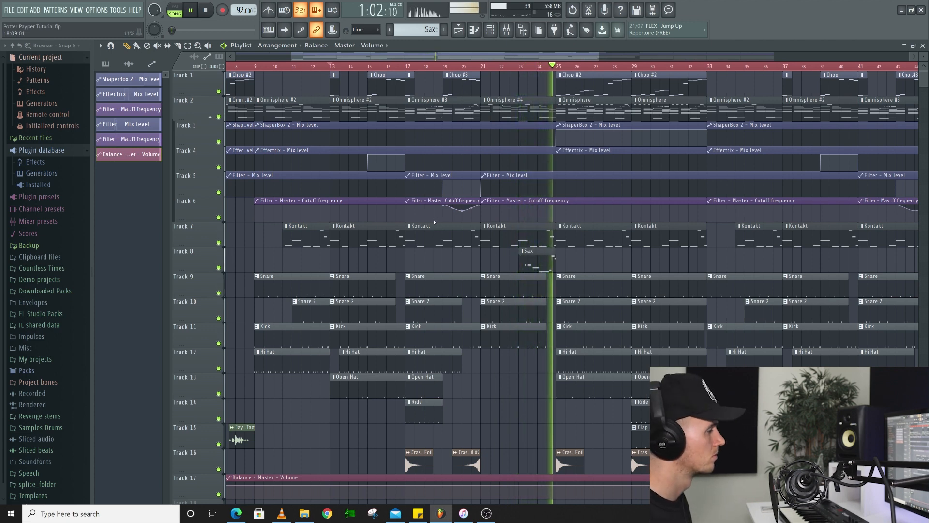
scroll(523, 216, "down", 3)
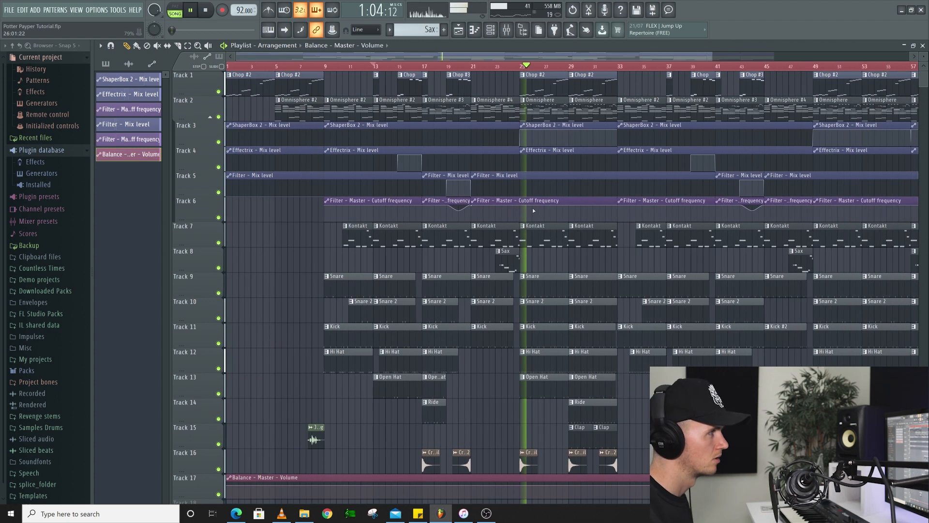
key("space")
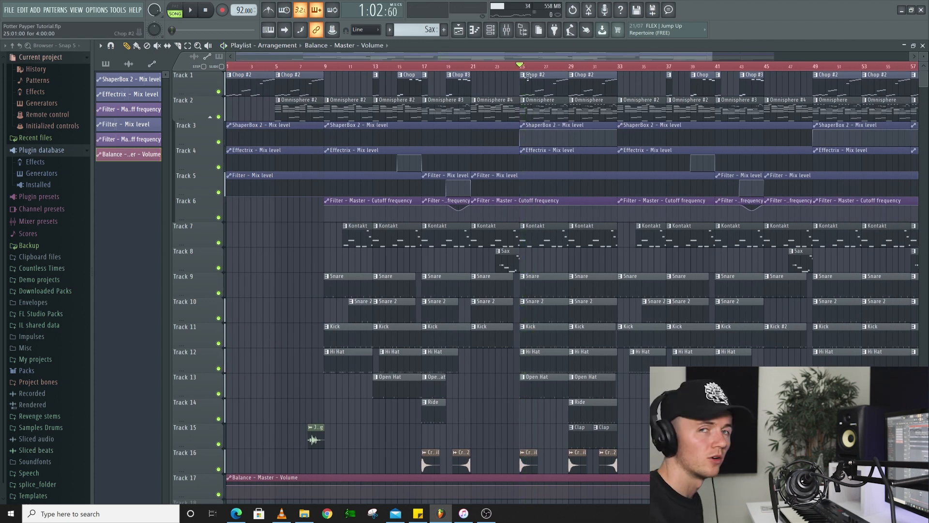
- Inspect the ShaperBox 2 effect on the LA Custom Softest mixer track, close it and return to the playlist
left_click(506, 30)
left_click(861, 110)
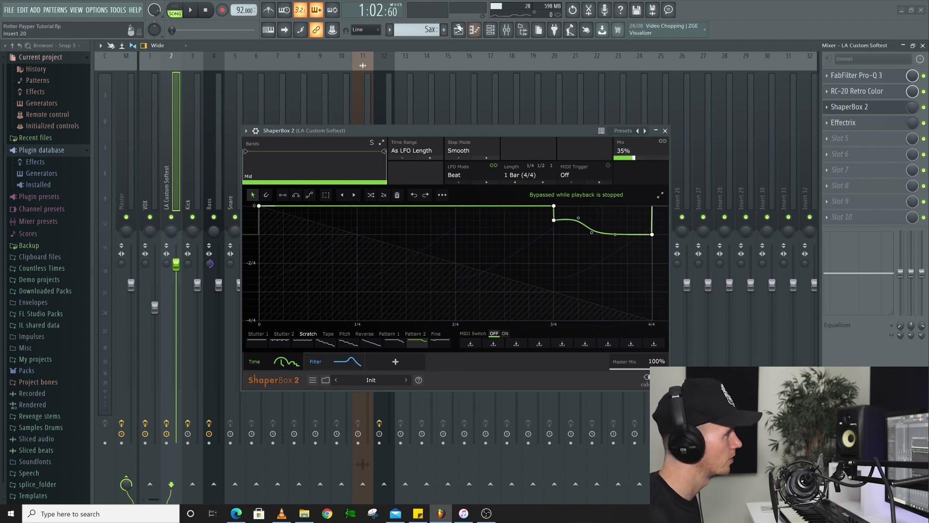
left_click(458, 30)
left_click(665, 131)
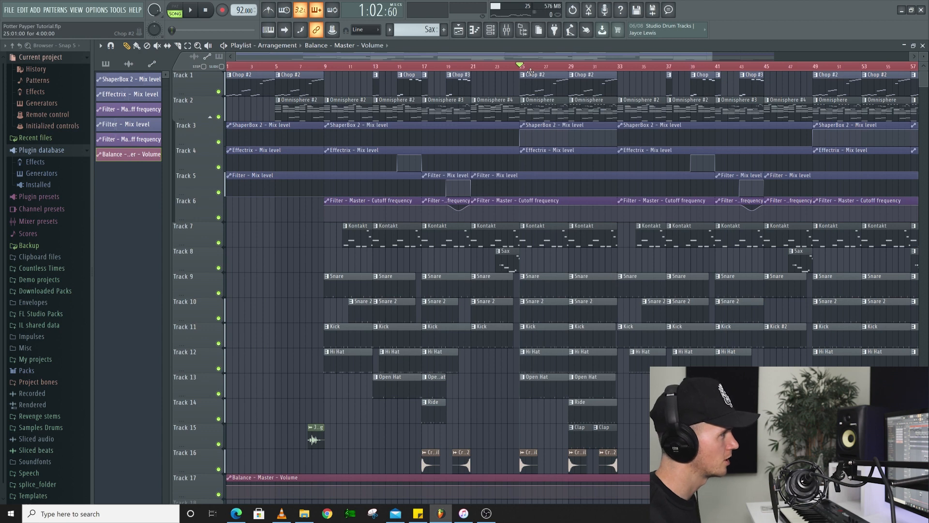
- Play the song from bar 25 past bar 33 and review the full arrangement through to bar 65
key("space")
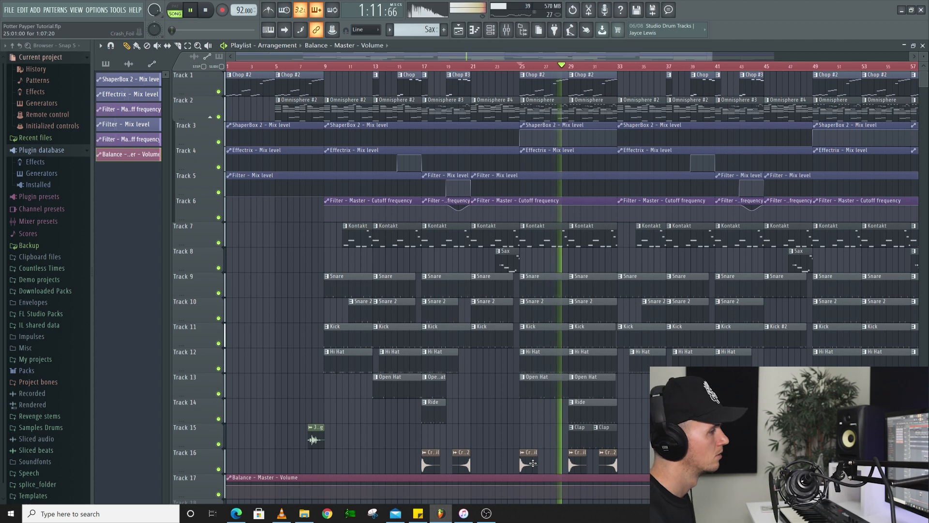
scroll(541, 421, "down", 1)
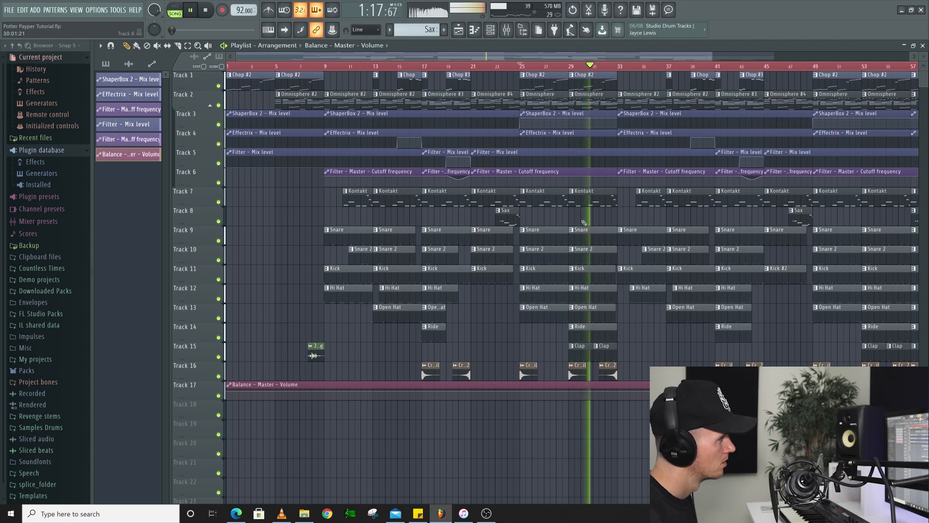
key("space")
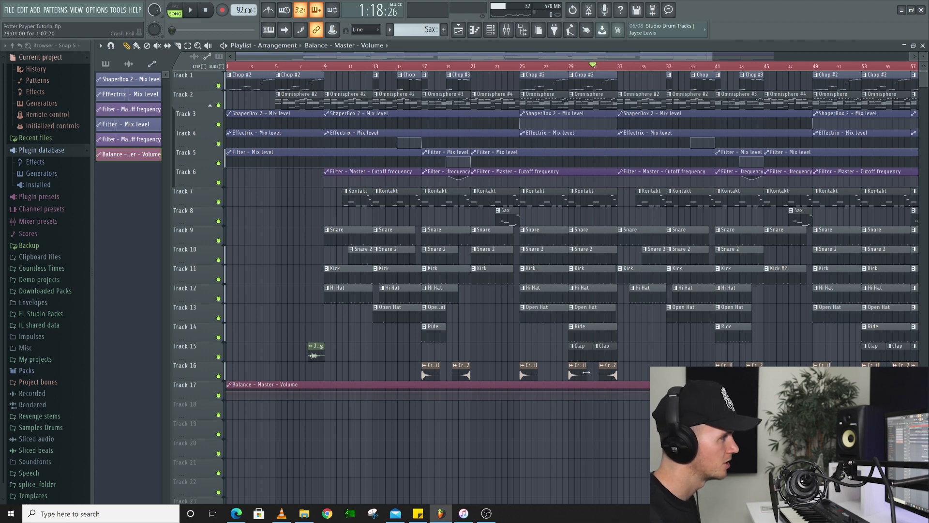
key("space")
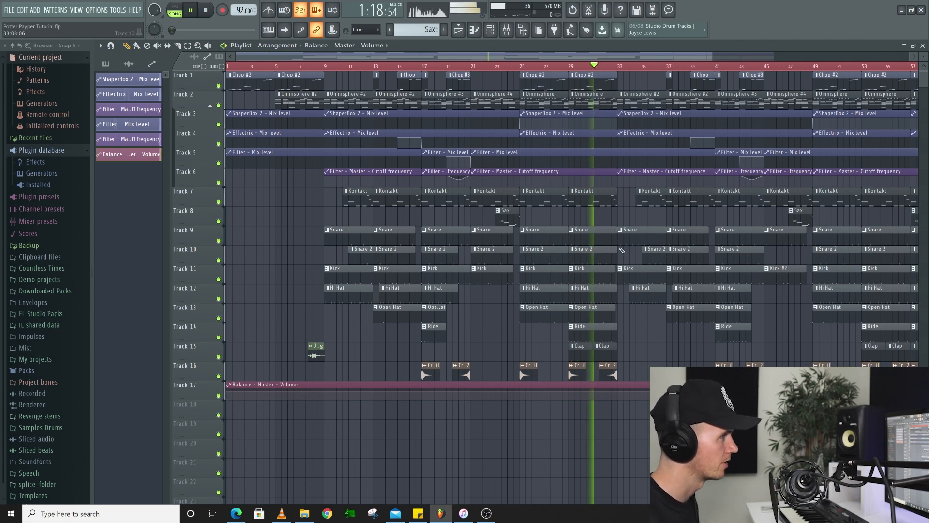
scroll(619, 251, "down", 2)
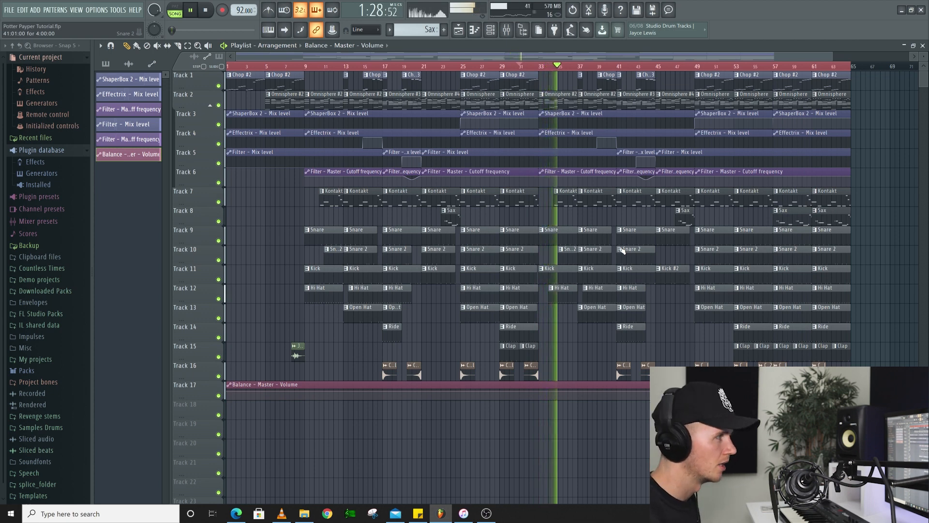
key("space")
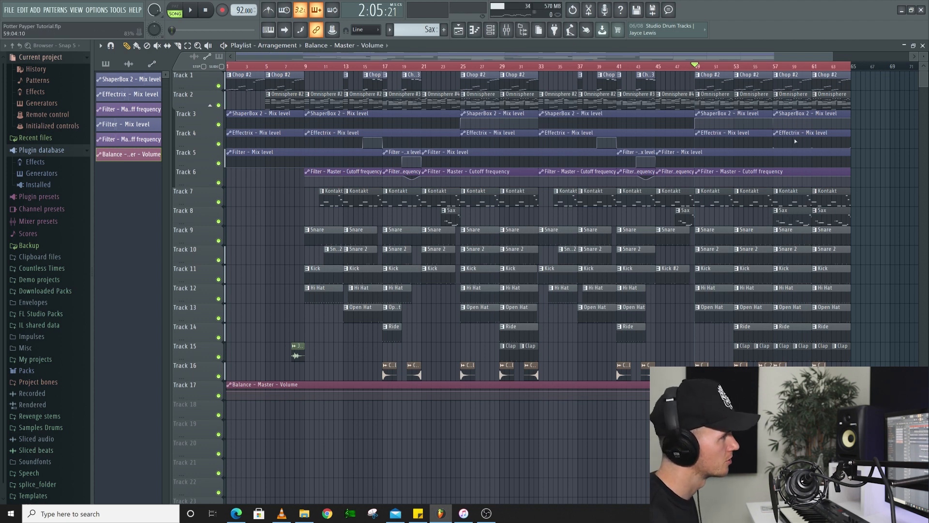
- Play the song's final section from bar 49 and select the time range from bar 57 to bar 65
left_click(757, 67)
key("space")
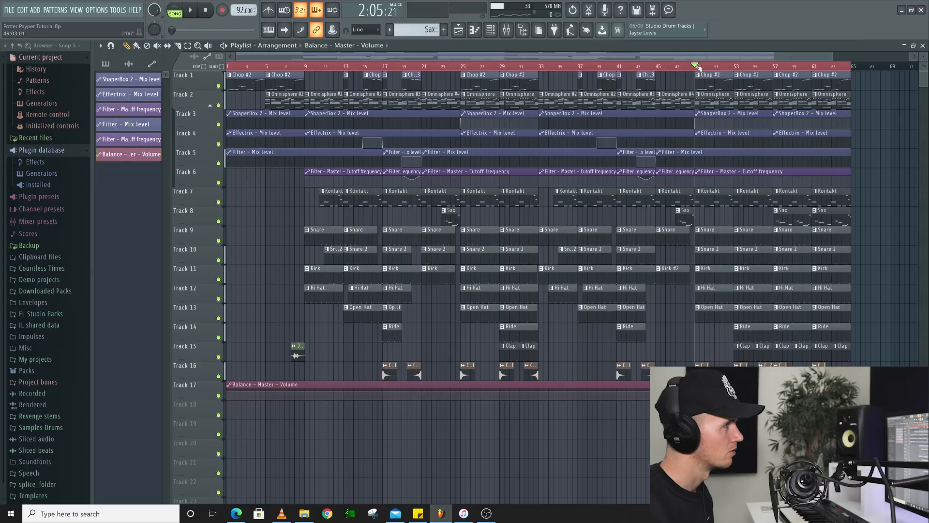
left_click_drag(698, 68, 852, 72)
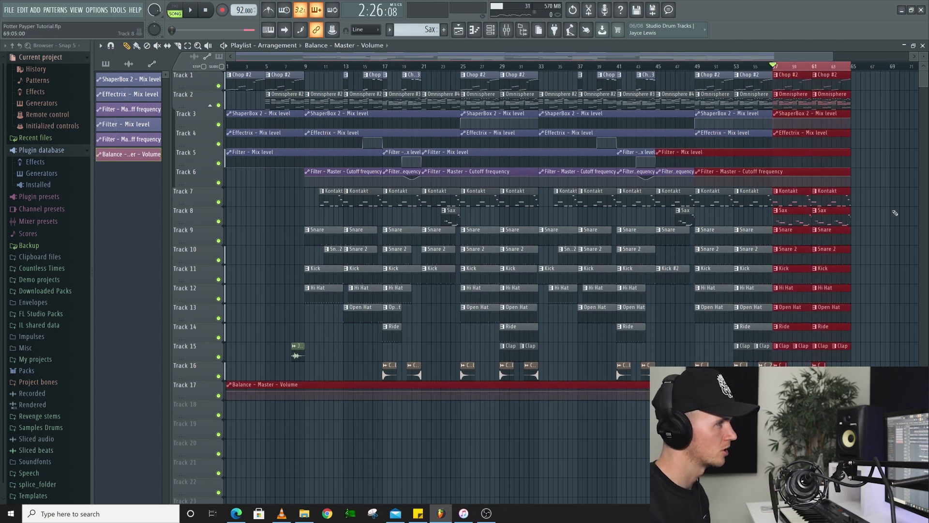